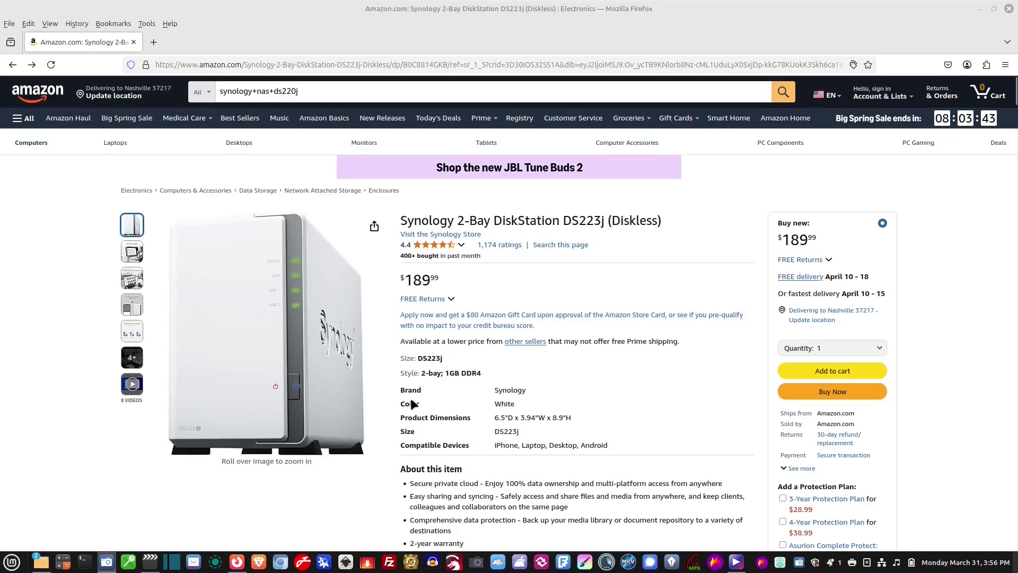
pyautogui.moveTo(126, 309)
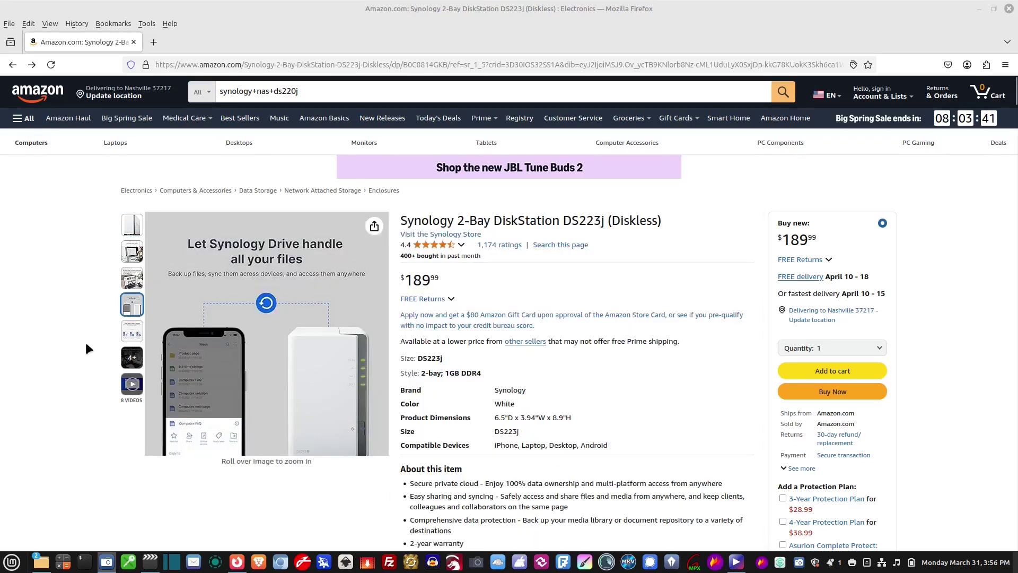
pyautogui.moveTo(125, 228)
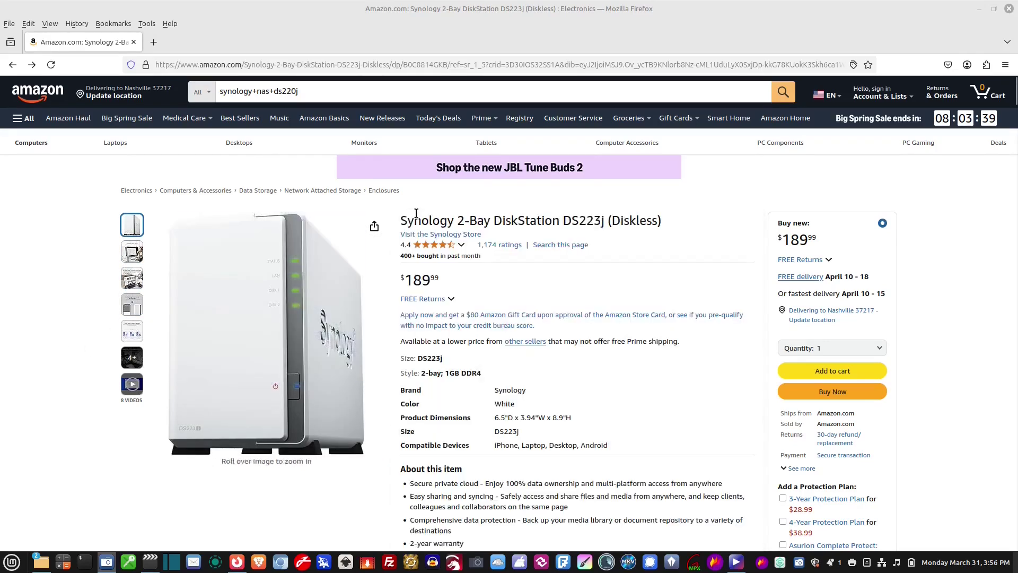
pyautogui.moveTo(461, 220); pyautogui.dragTo(497, 221)
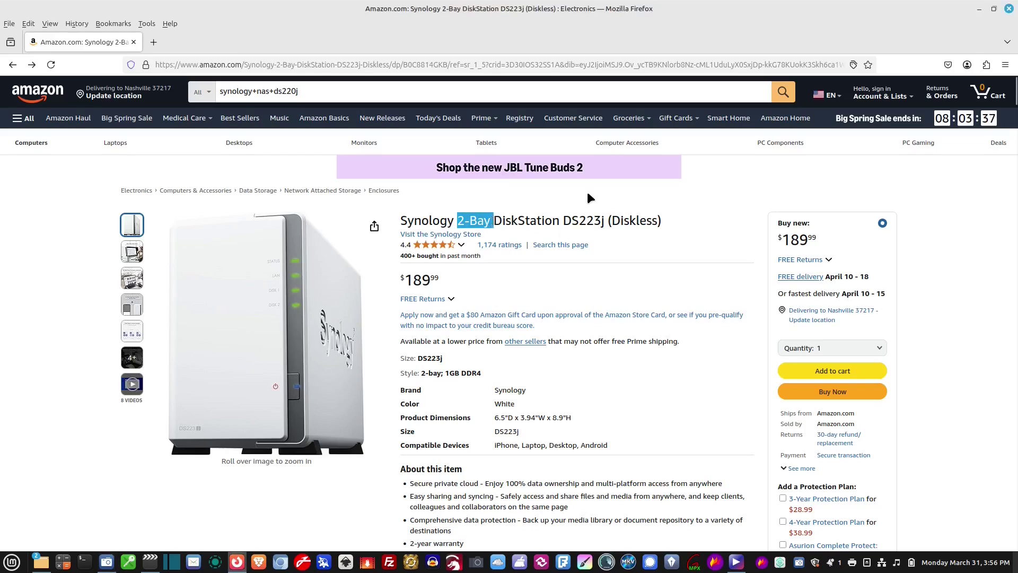
pyautogui.click(586, 189)
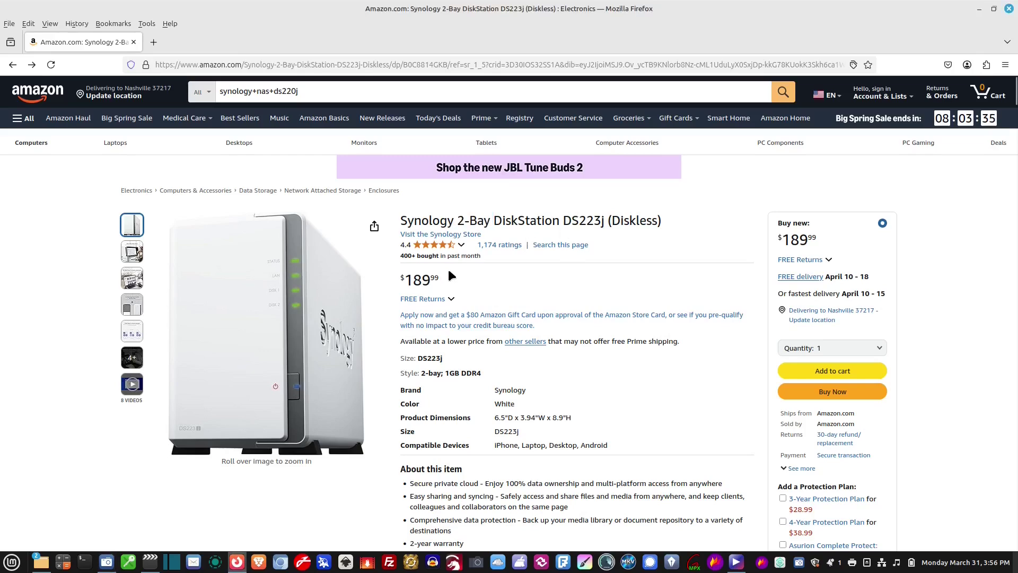
pyautogui.scroll(-4, 513, 293)
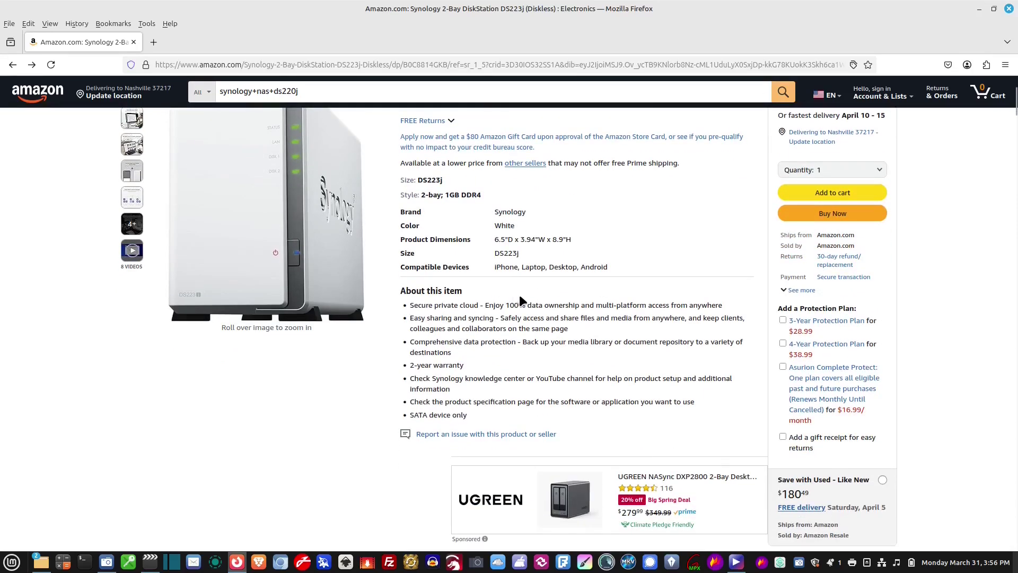
pyautogui.scroll(4, 520, 298)
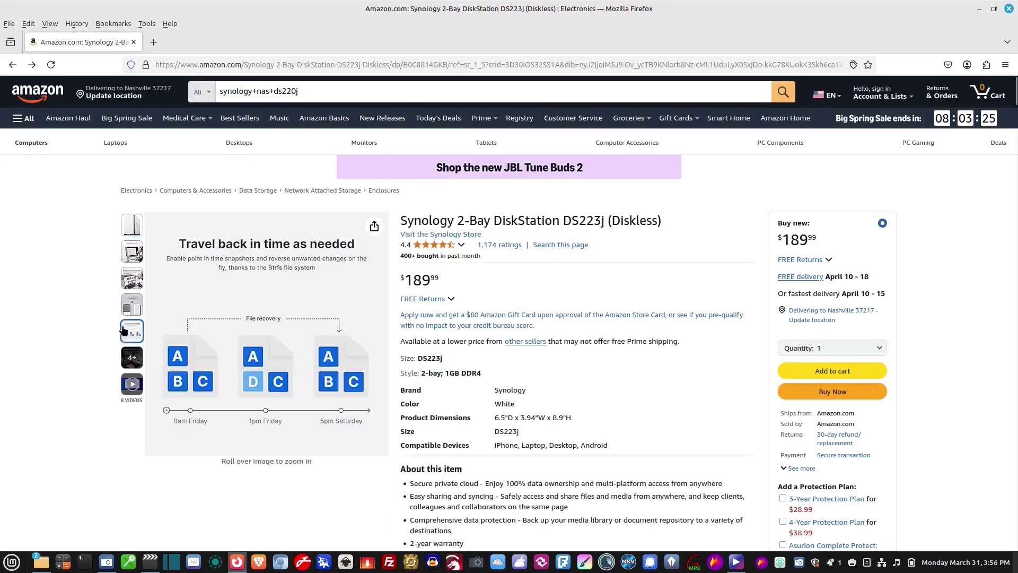
pyautogui.moveTo(124, 335)
pyautogui.moveTo(128, 256)
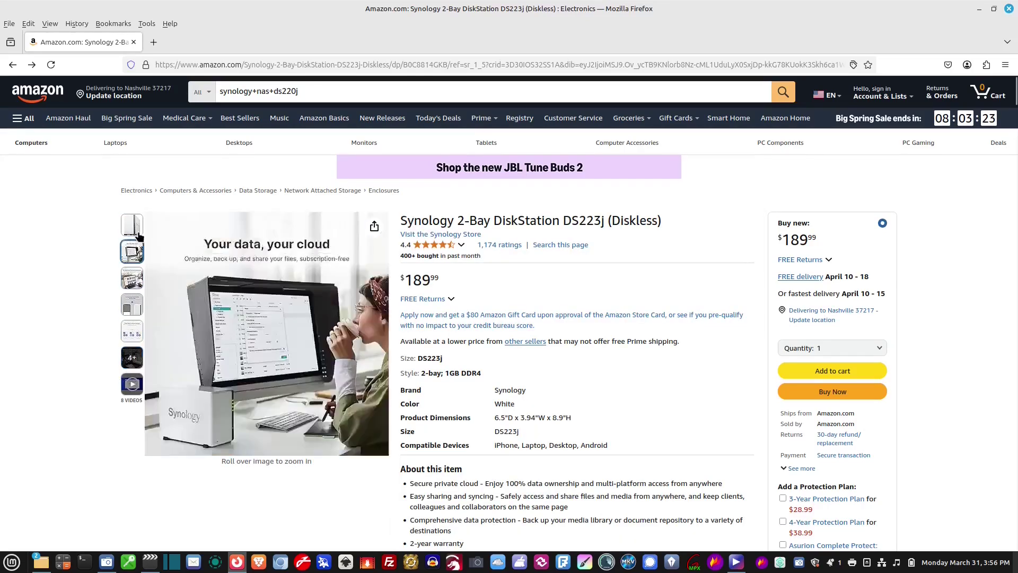
pyautogui.moveTo(127, 223)
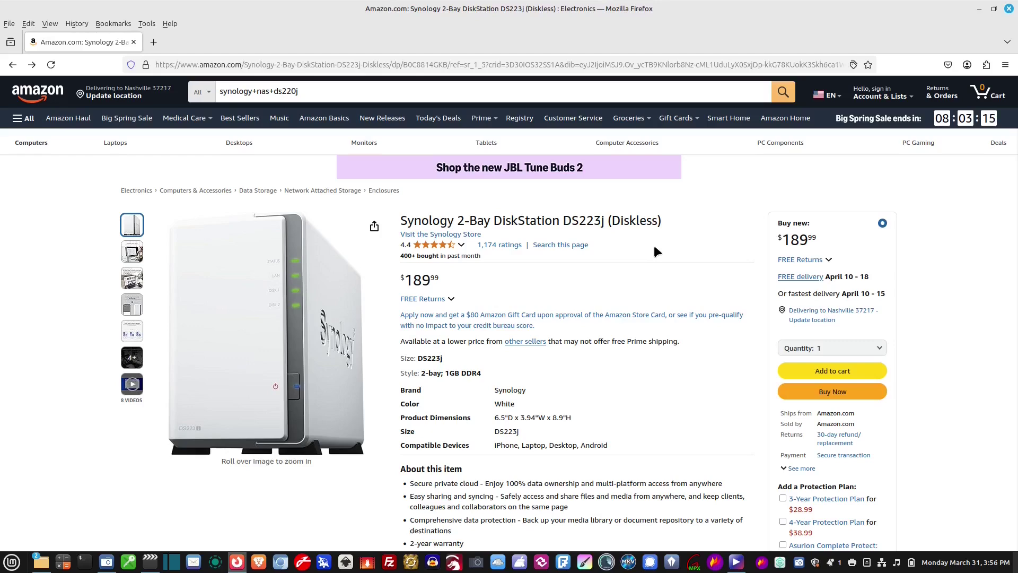
pyautogui.scroll(-8, 655, 247)
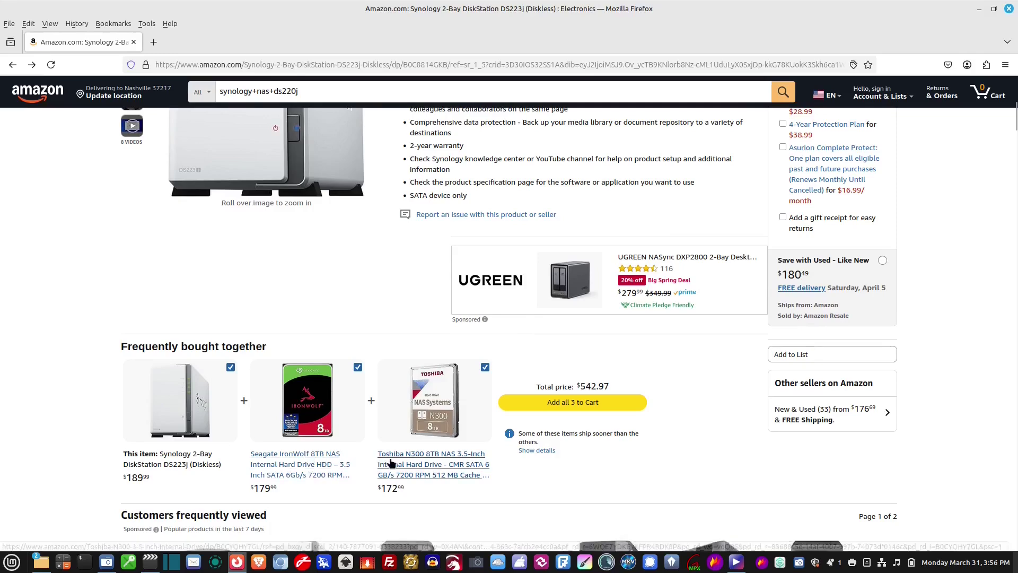
pyautogui.scroll(6, 398, 350)
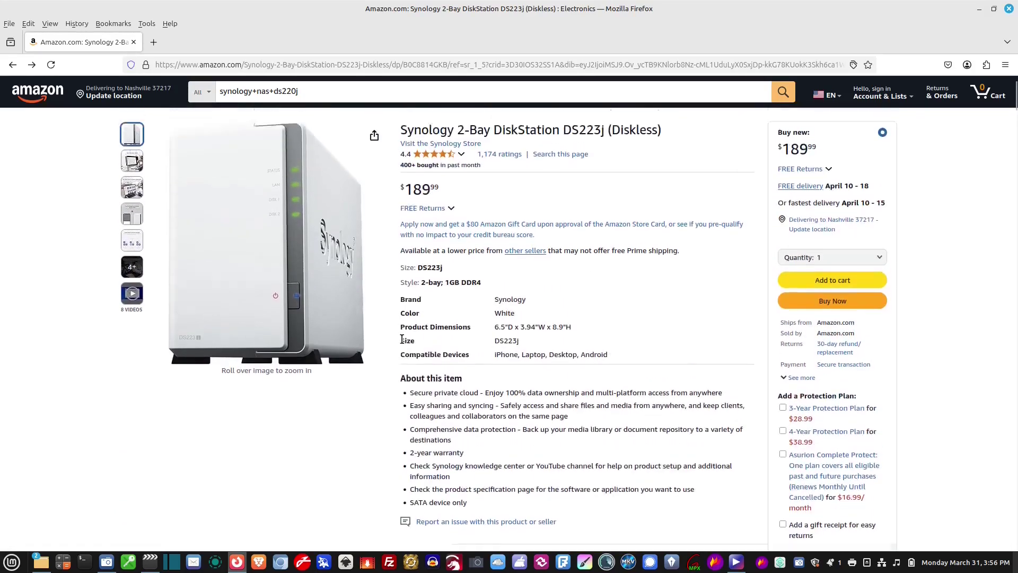
pyautogui.scroll(2, 401, 340)
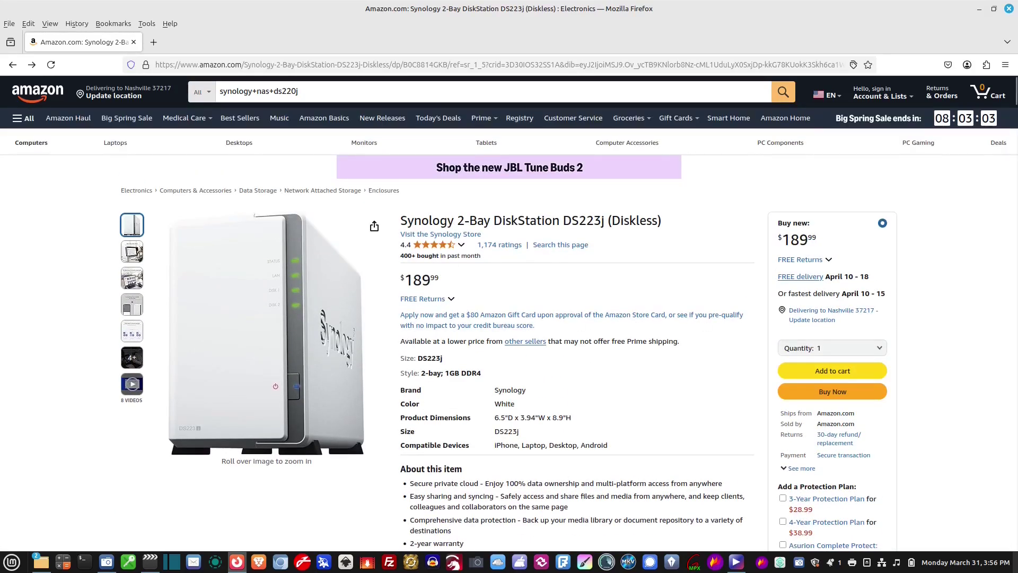
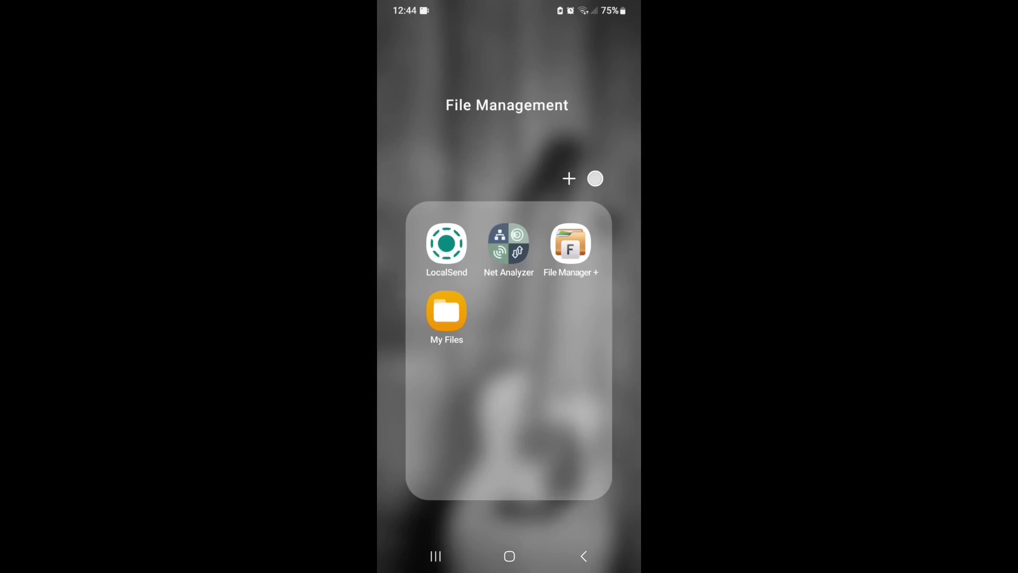
# Step: Scan the LAN in Net Analyzer and confirm SynologyNAS is at 192.168.1.20
pyautogui.click(508, 244)
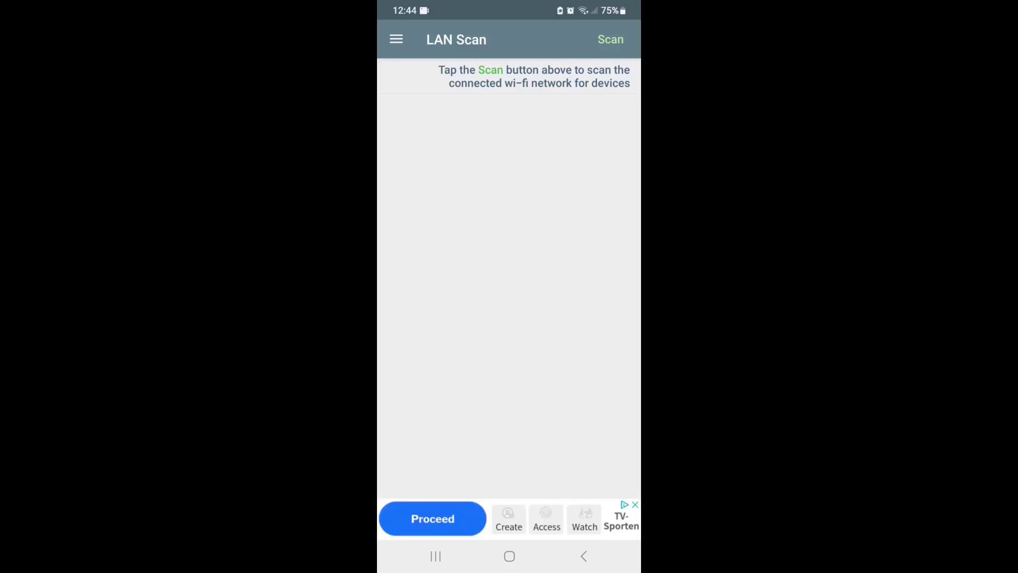
pyautogui.click(611, 40)
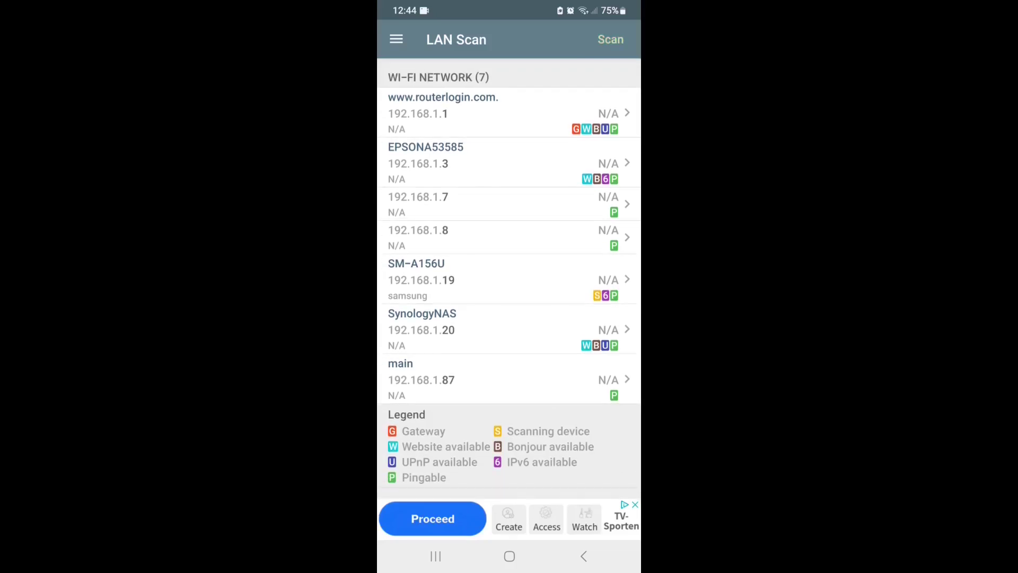
pyautogui.click(477, 329)
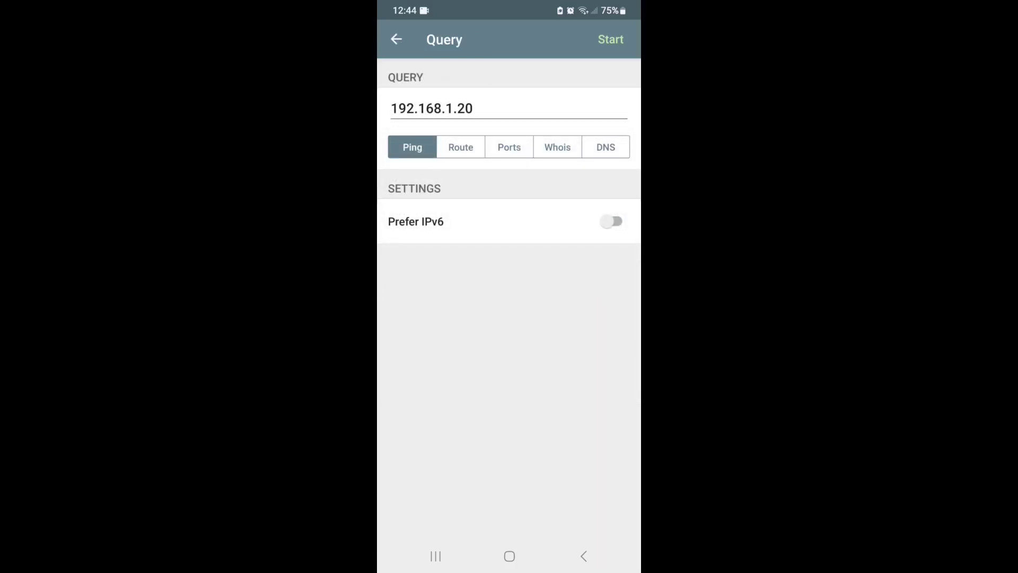
pyautogui.click(583, 556)
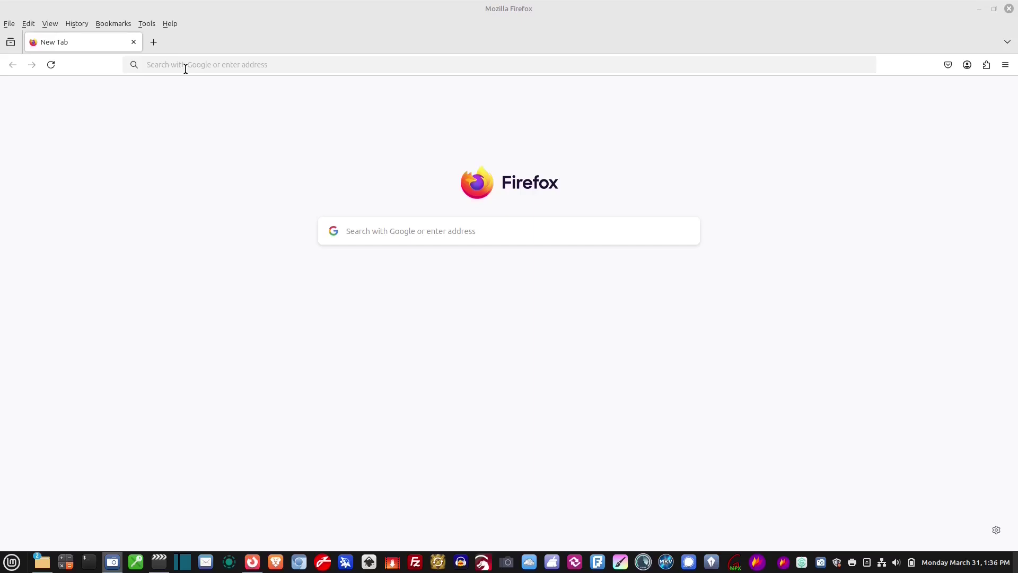
# Step: Load the Synology Web Assistant at 192.168.1.20 in Firefox and begin setting up the DS220j
pyautogui.click(157, 364)
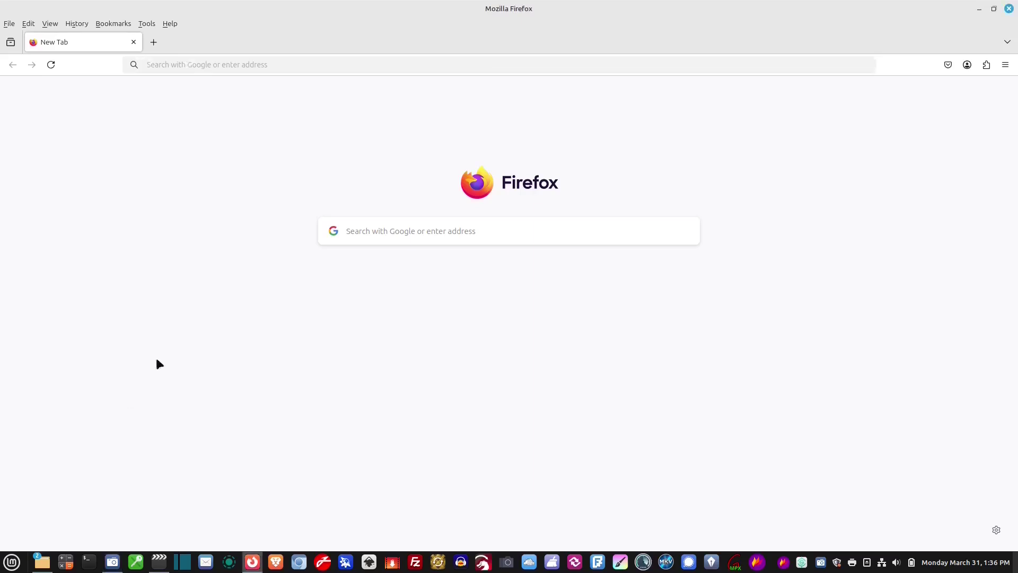
pyautogui.click(189, 64)
pyautogui.write('192.168.1.20')
pyautogui.press('Return')
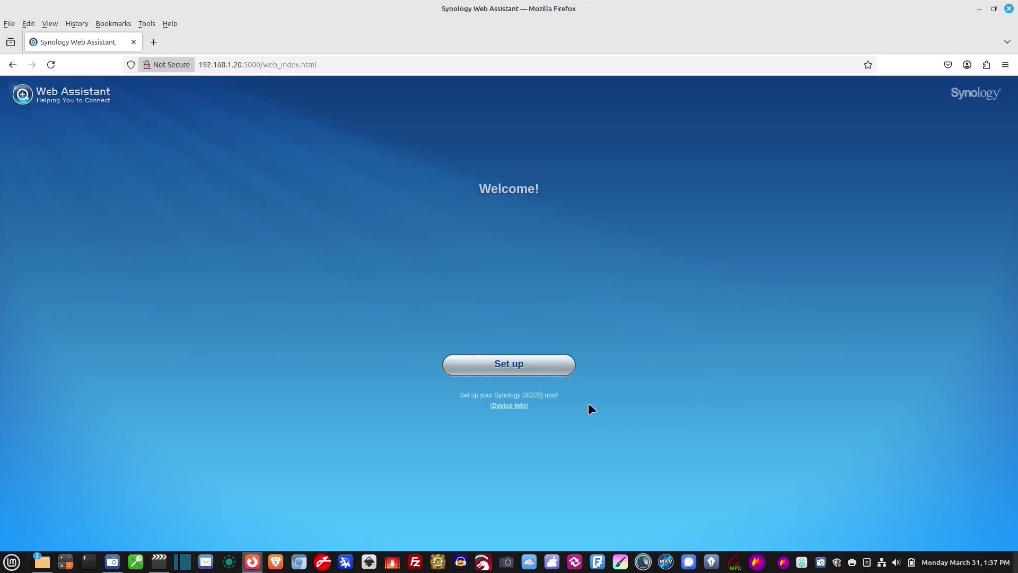
pyautogui.click(518, 364)
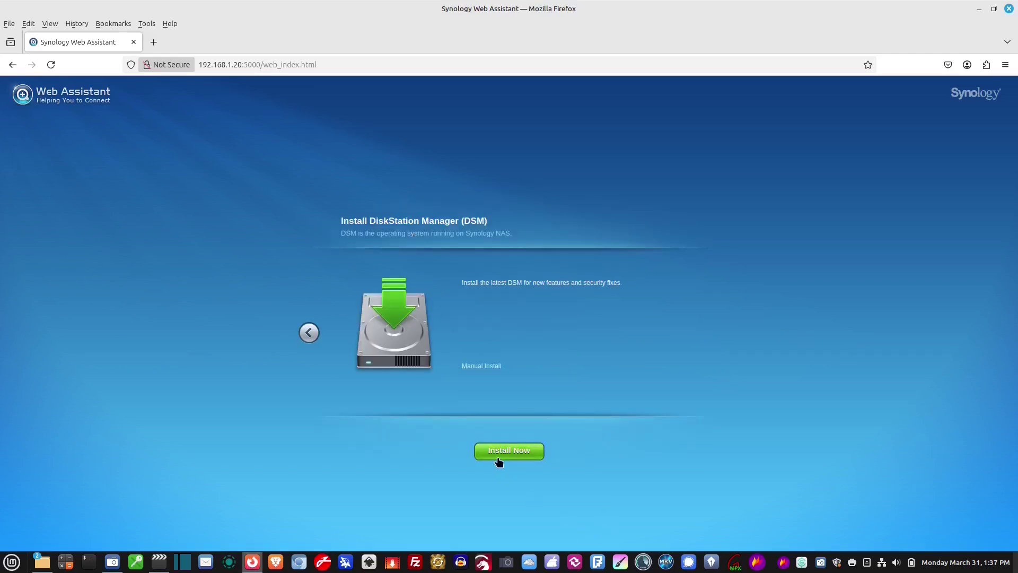
# Step: Install DSM on the DS220j, accepting that all disk data will be erased
pyautogui.click(519, 454)
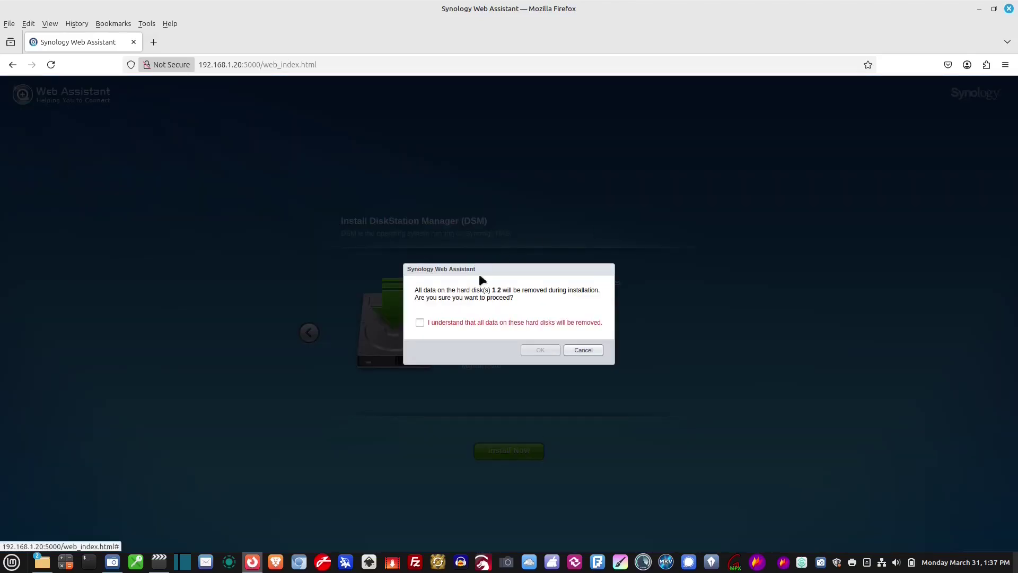
pyautogui.click(420, 323)
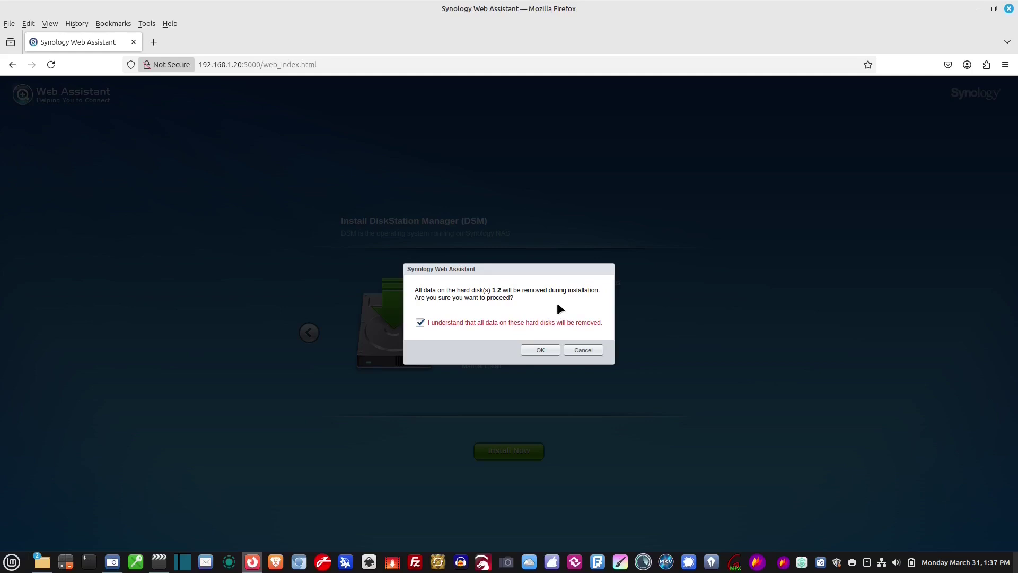
pyautogui.click(540, 350)
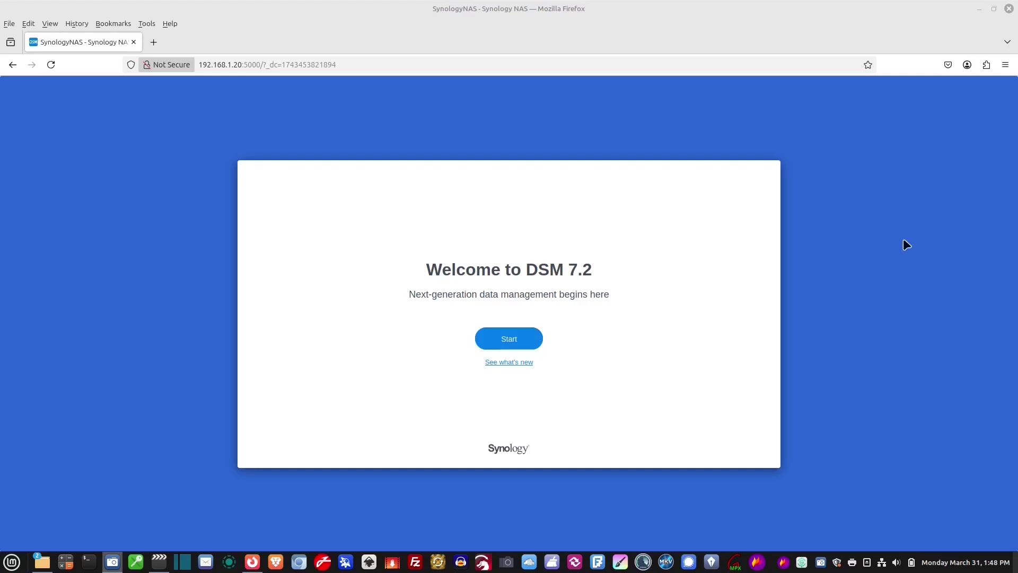
# Step: Start the setup wizard, name the device MyMediaBU and enter the administrator account name
pyautogui.click(512, 340)
pyautogui.click(430, 239)
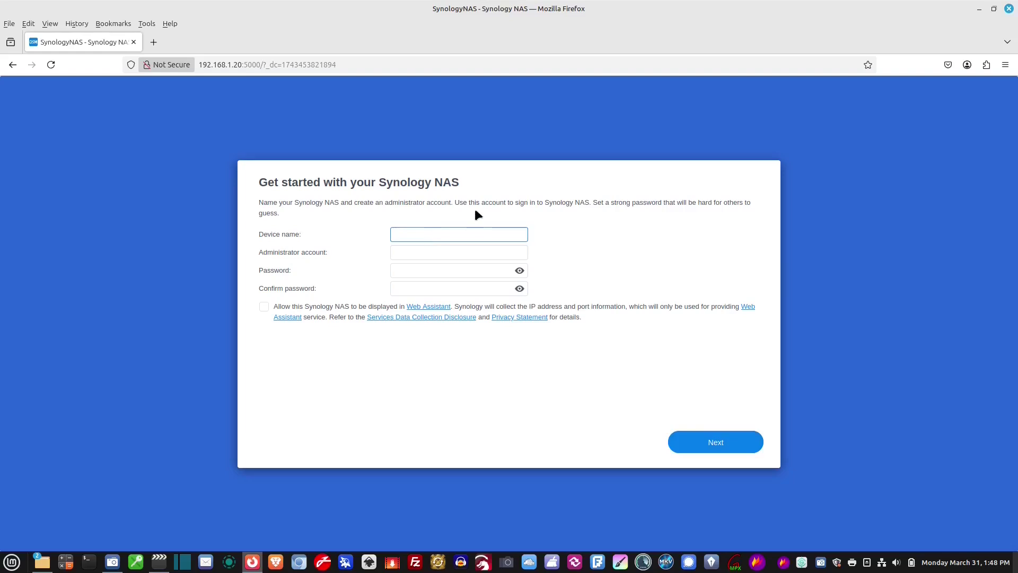
pyautogui.write('M')
pyautogui.write('yMe')
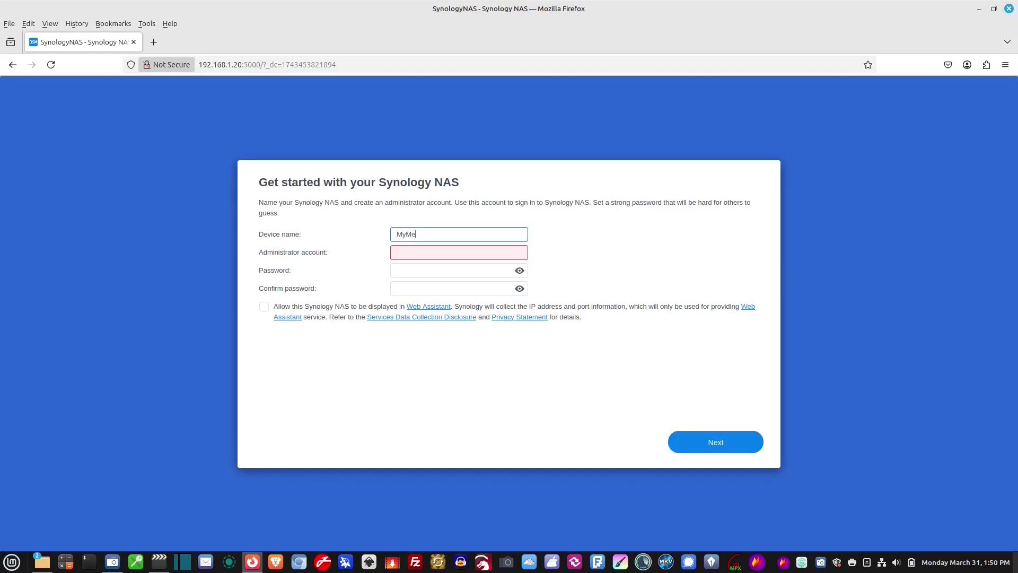
pyautogui.write('diaBU')
pyautogui.click(459, 252)
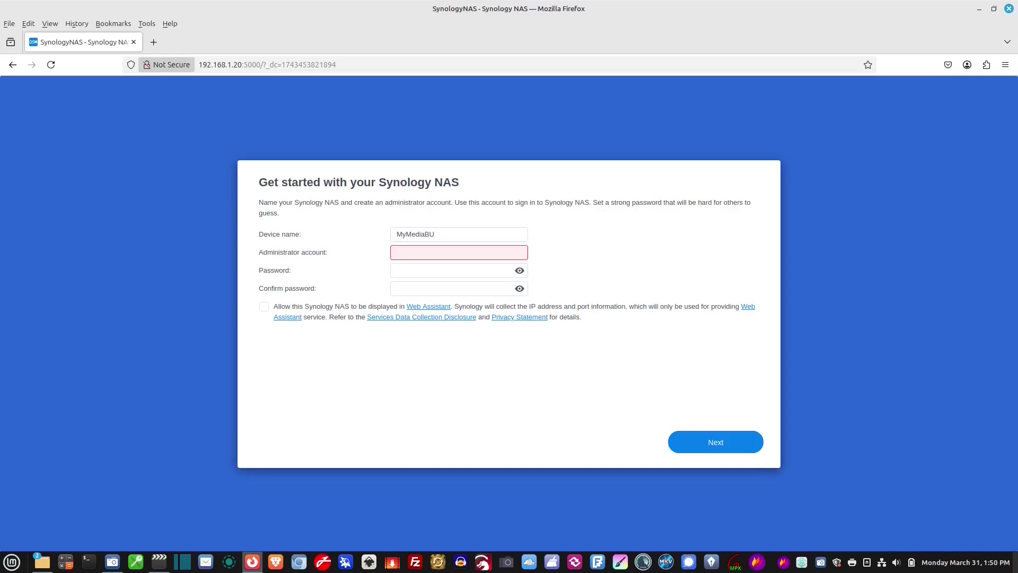
pyautogui.write('Burnbarrel Media')
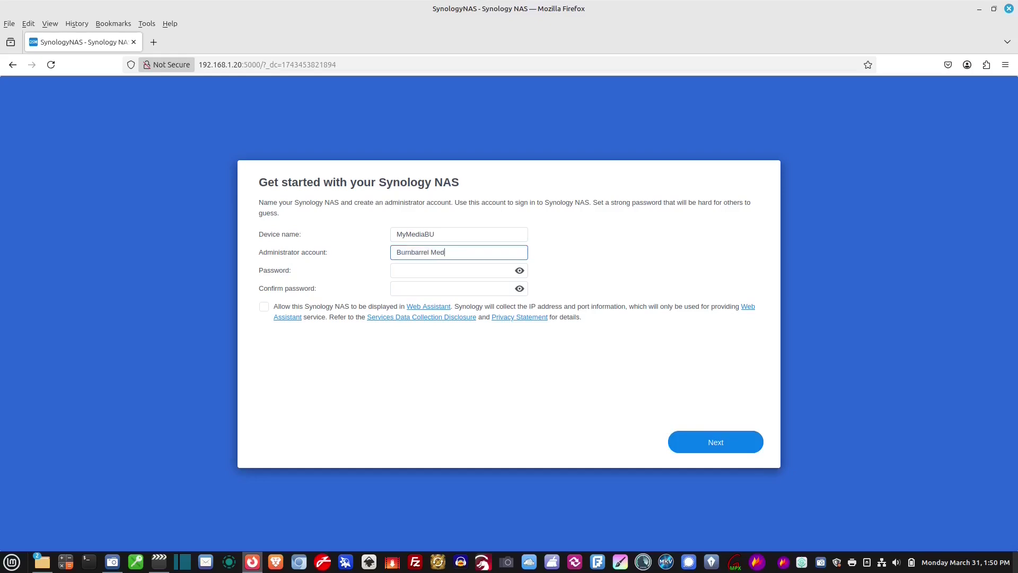
# Step: Enter and confirm the administrator password, then submit the setup form
pyautogui.press('Tab')
pyautogui.press('Tab')
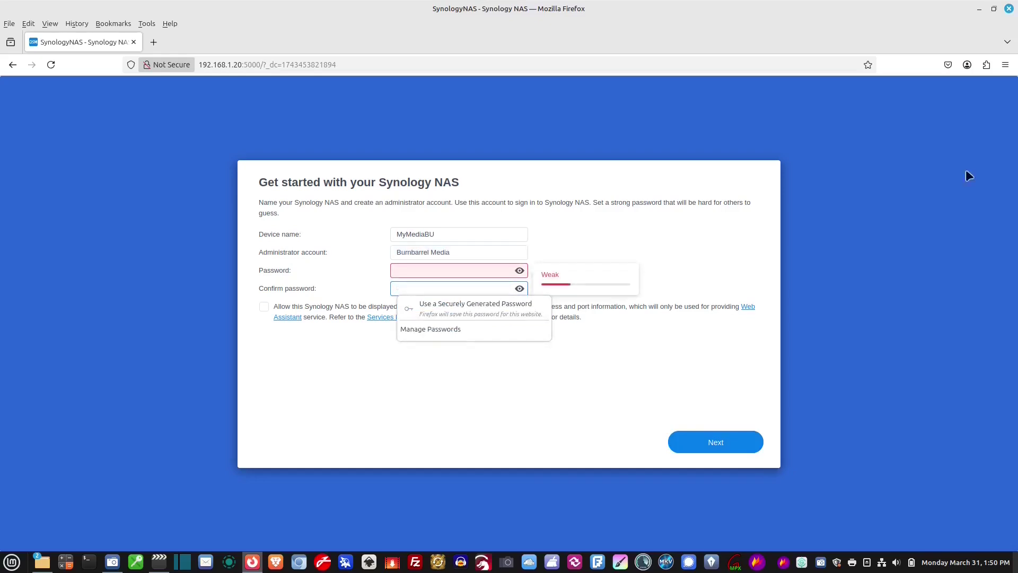
pyautogui.click(444, 268)
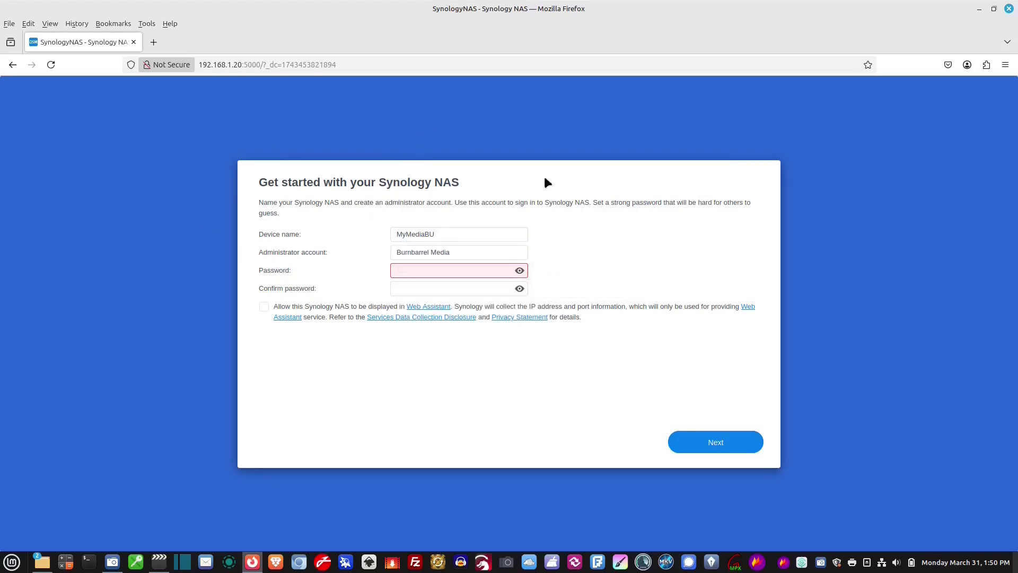
pyautogui.click(475, 271)
pyautogui.click(520, 271)
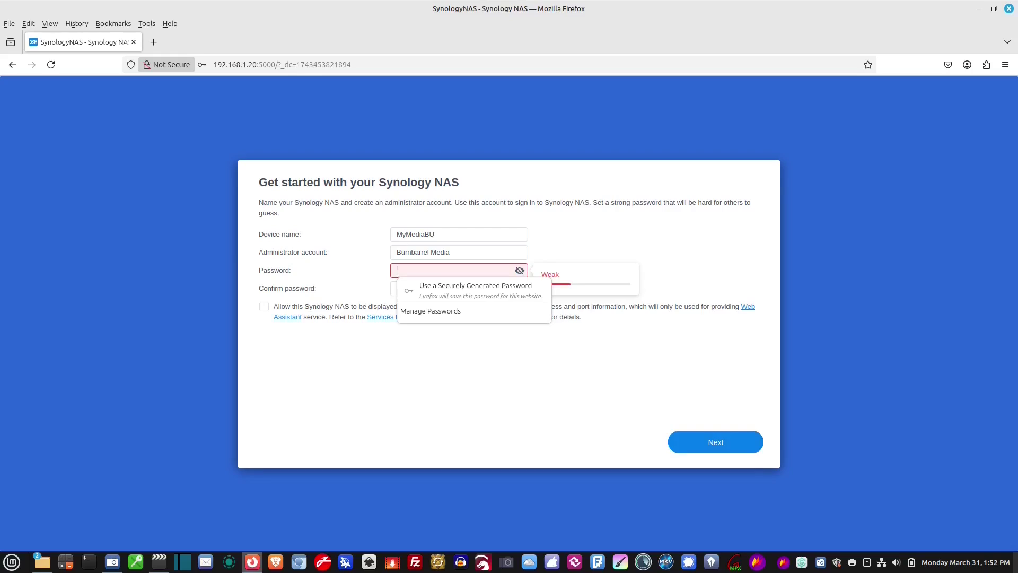
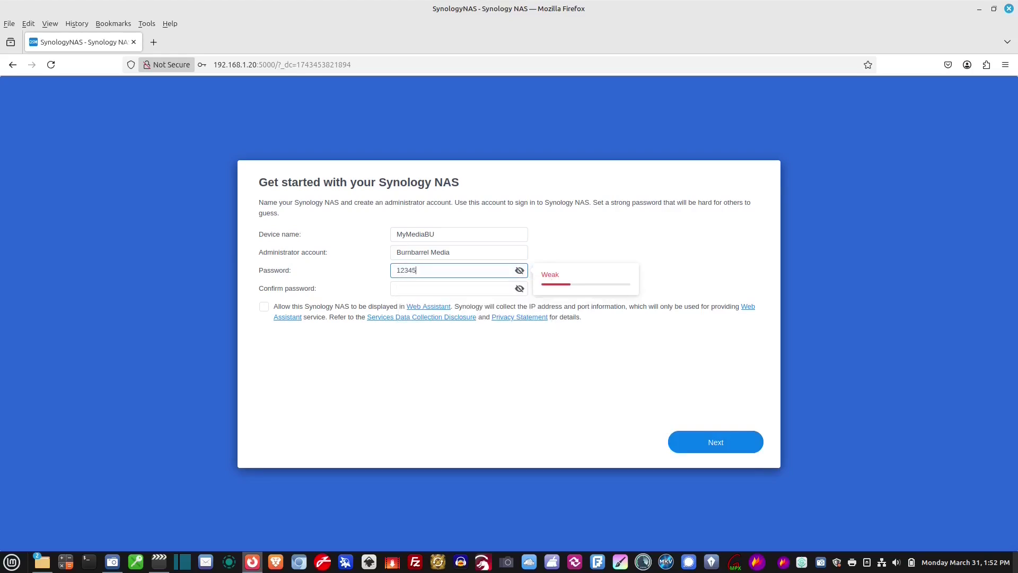
pyautogui.click(450, 288)
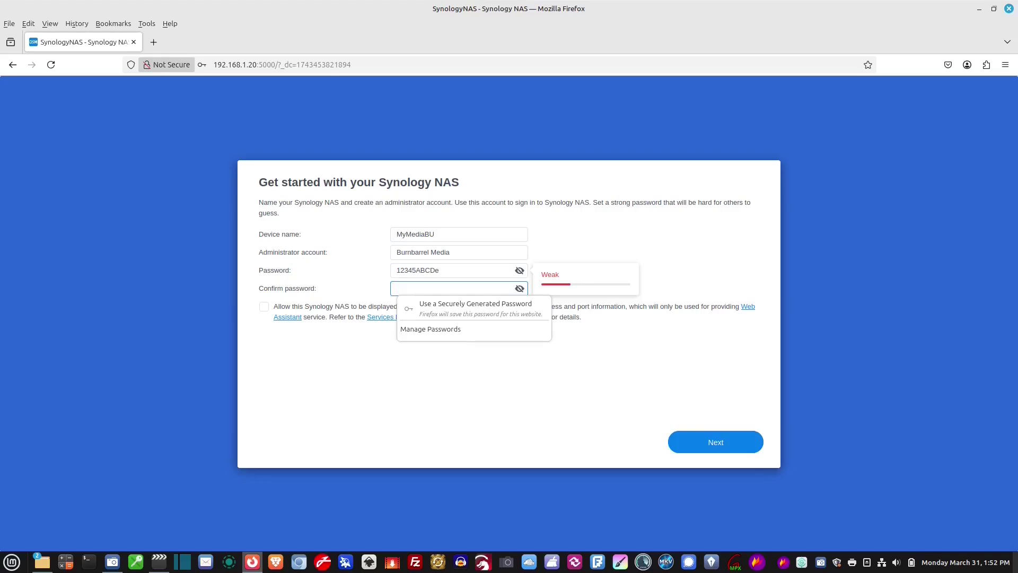
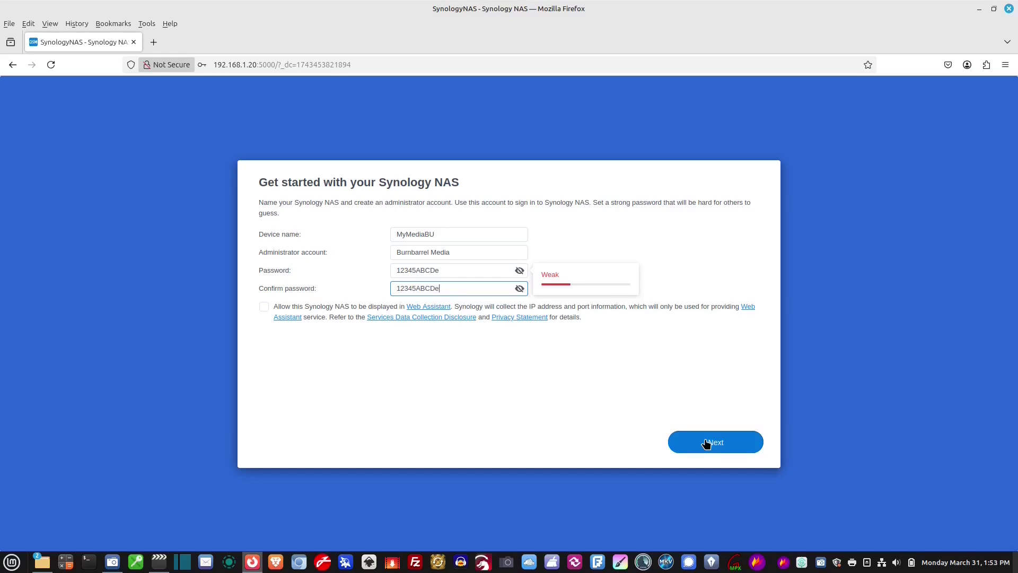
pyautogui.click(707, 444)
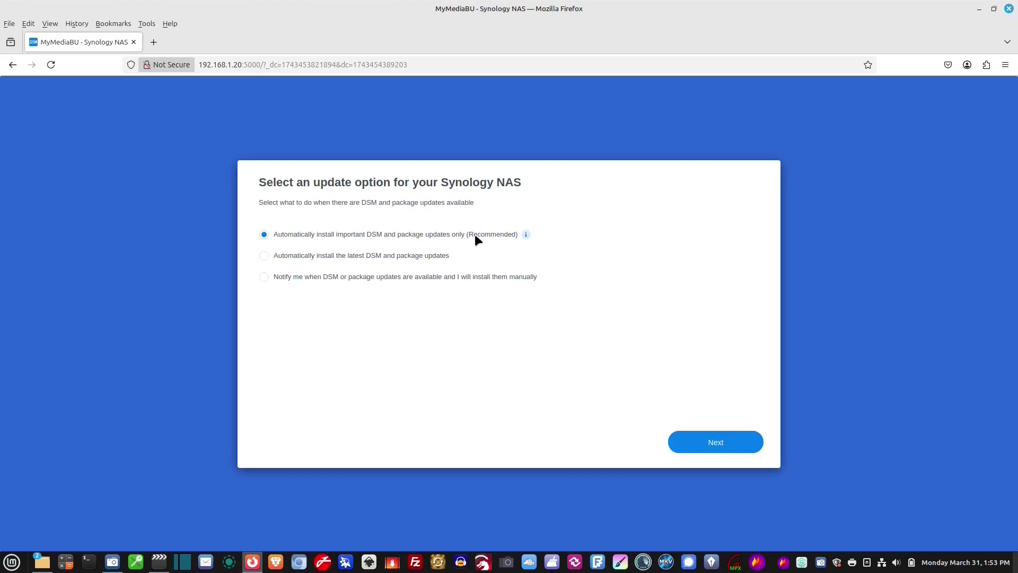
# Step: Keep the recommended update option, skip Synology Account creation, and decline sharing device analytics
pyautogui.click(738, 436)
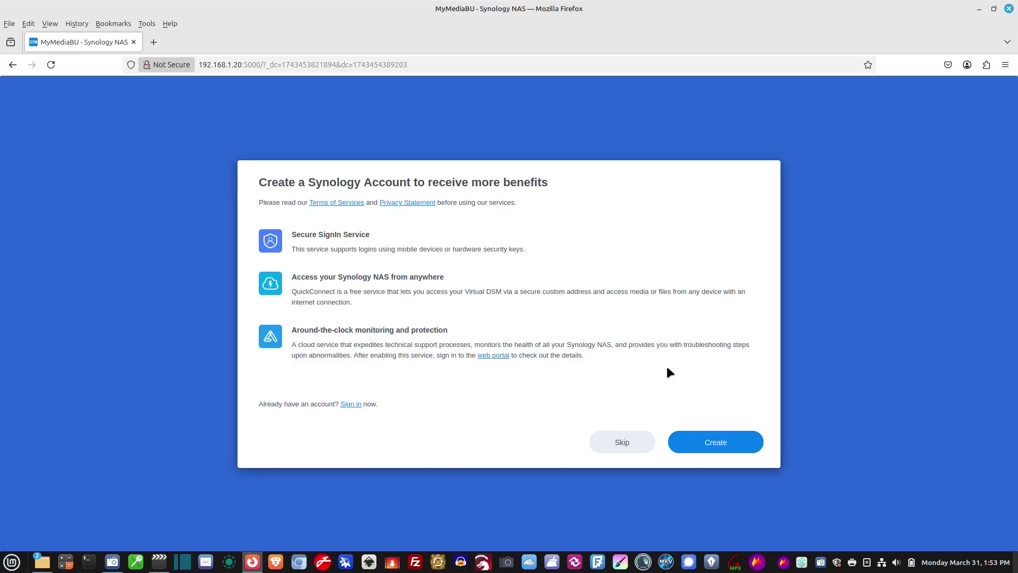
pyautogui.click(621, 446)
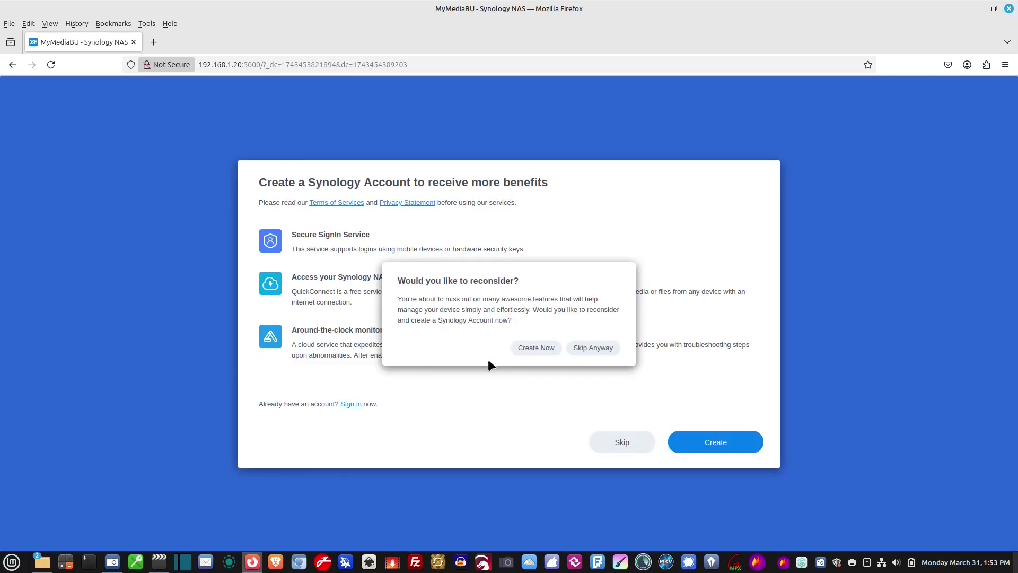
pyautogui.click(605, 353)
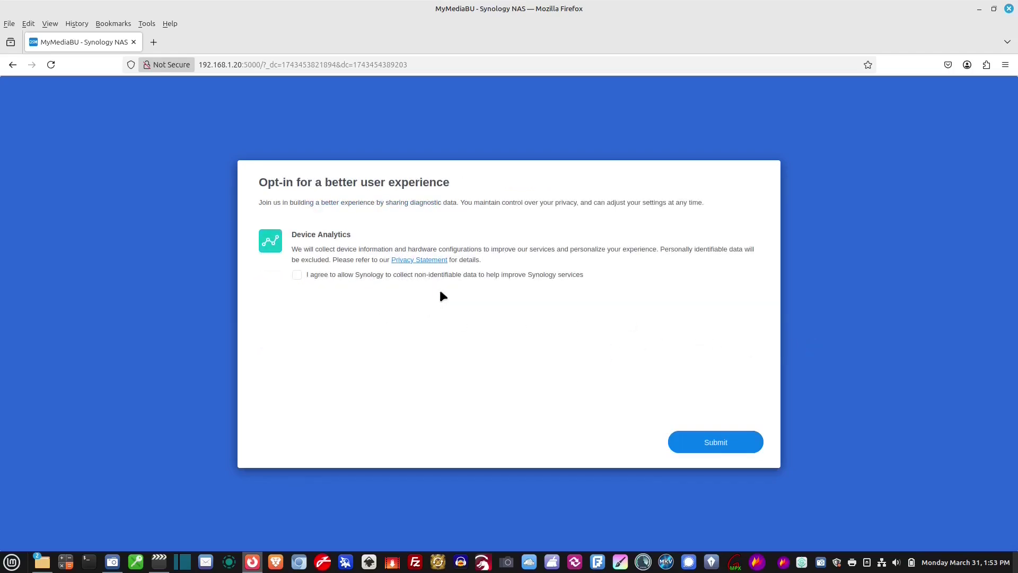
pyautogui.click(738, 444)
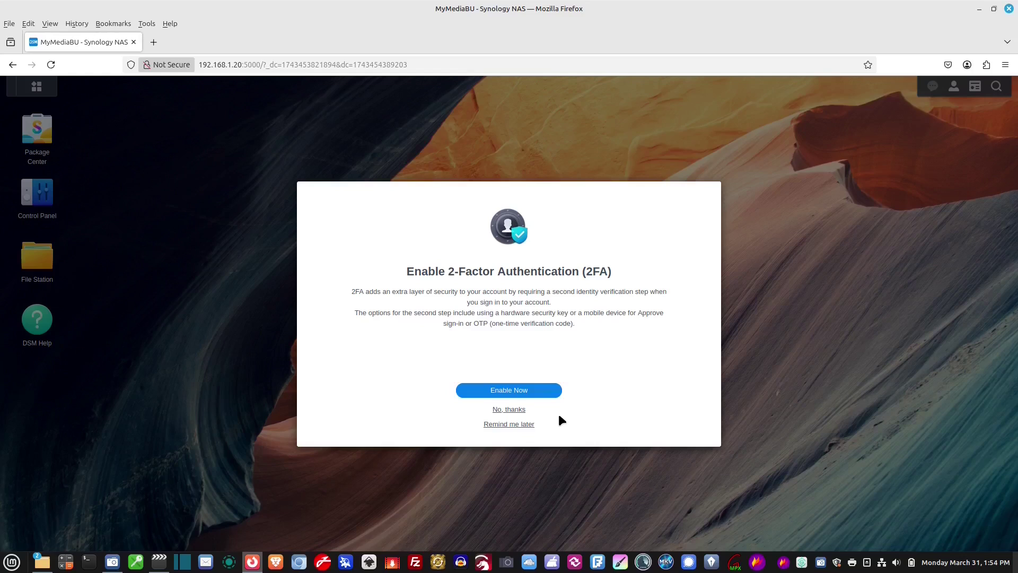
# Step: Decline two-factor authentication and Adaptive MFA, proceeding without extra account protection
pyautogui.click(515, 411)
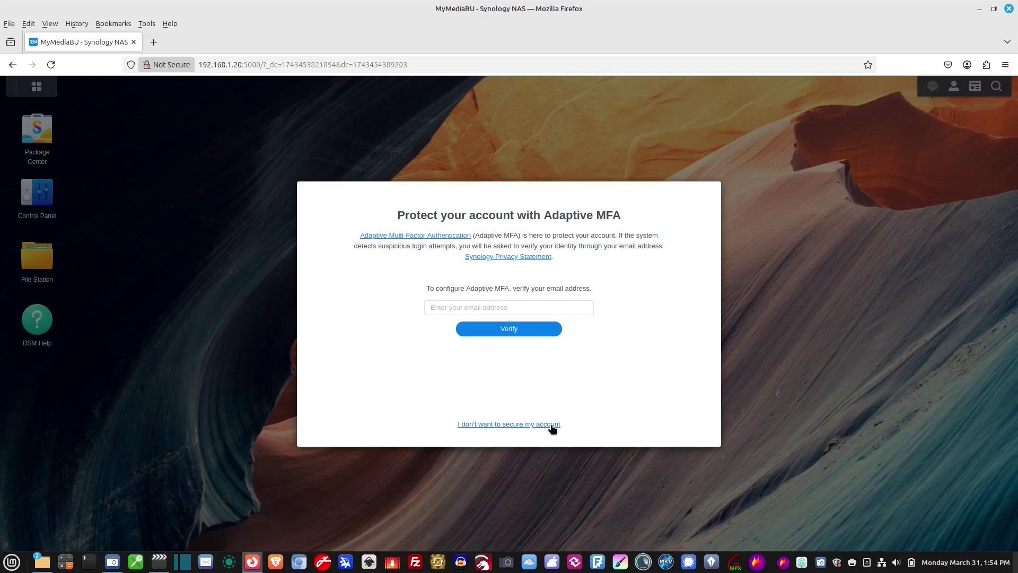
pyautogui.click(552, 427)
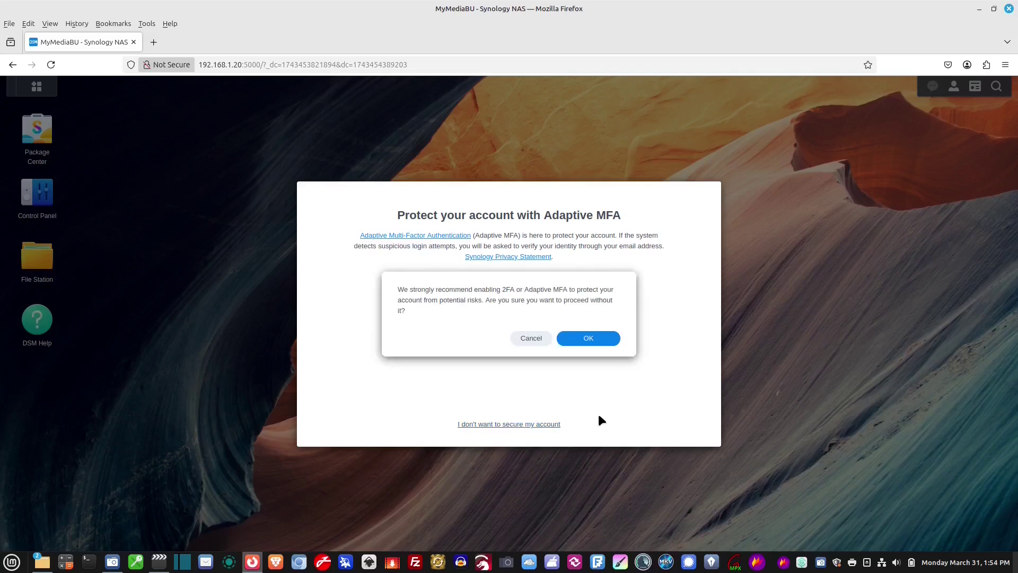
pyautogui.click(589, 339)
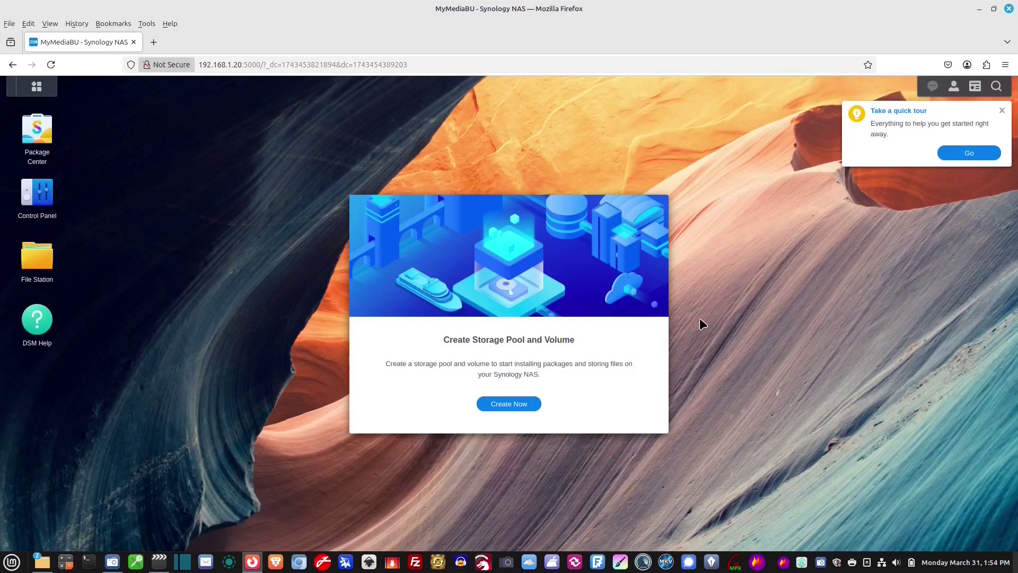
# Step: Dismiss the quick tour and help note, then start creating a storage pool and volume
pyautogui.click(1002, 112)
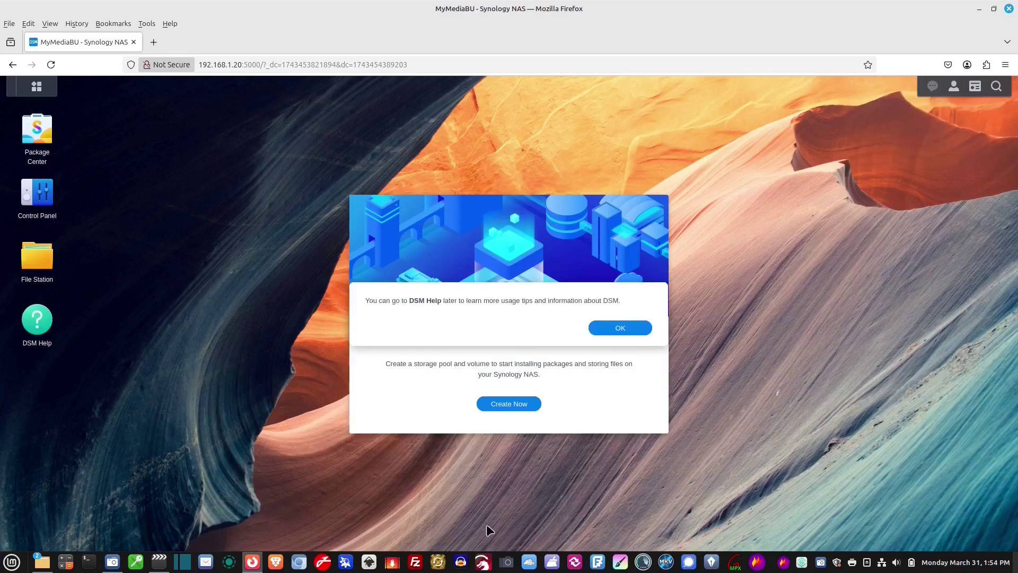
pyautogui.click(640, 329)
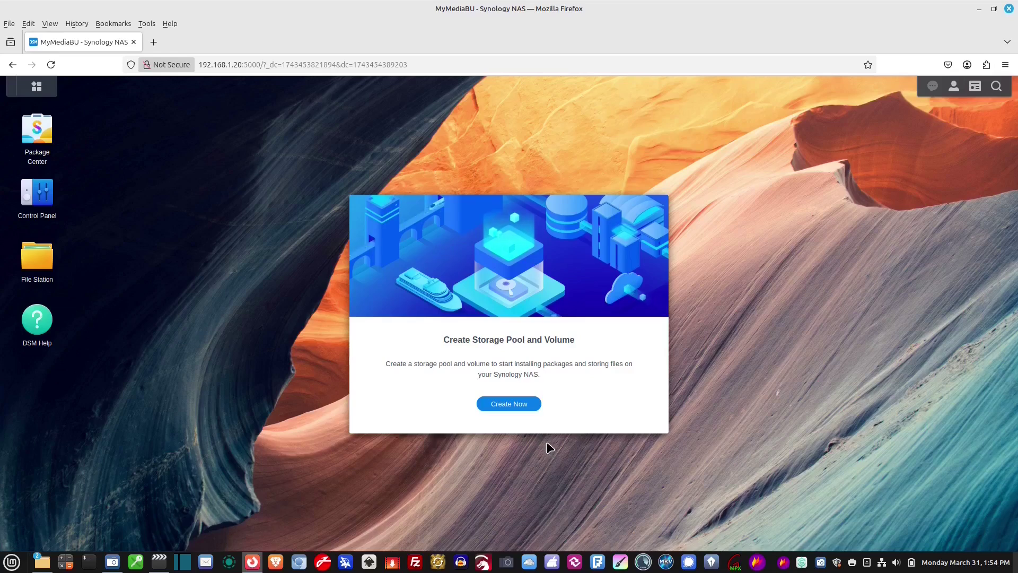
pyautogui.click(512, 405)
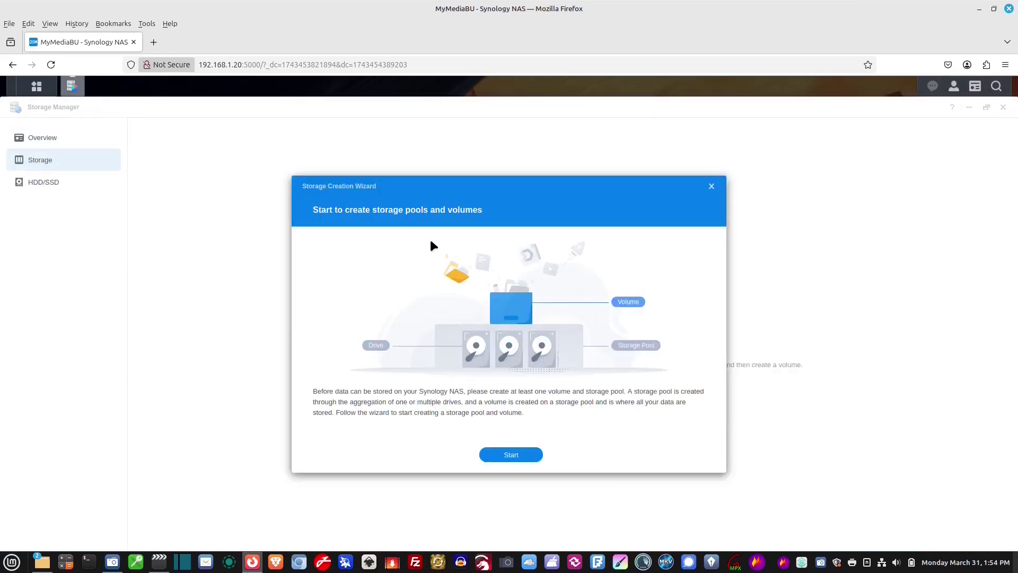
# Step: Start the storage creation wizard with JBOD as the RAID type and continue to drive selection
pyautogui.click(511, 455)
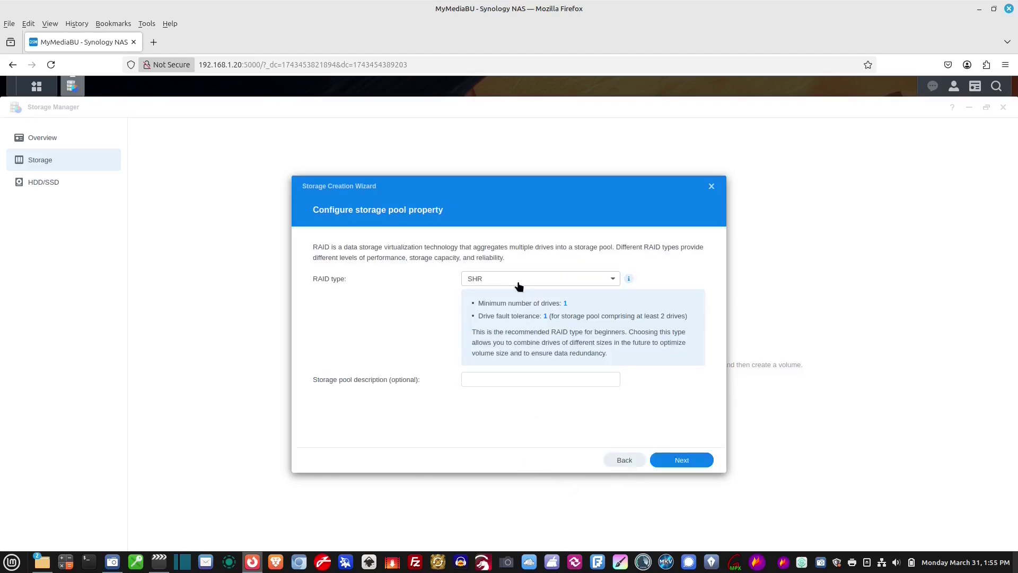
pyautogui.click(580, 282)
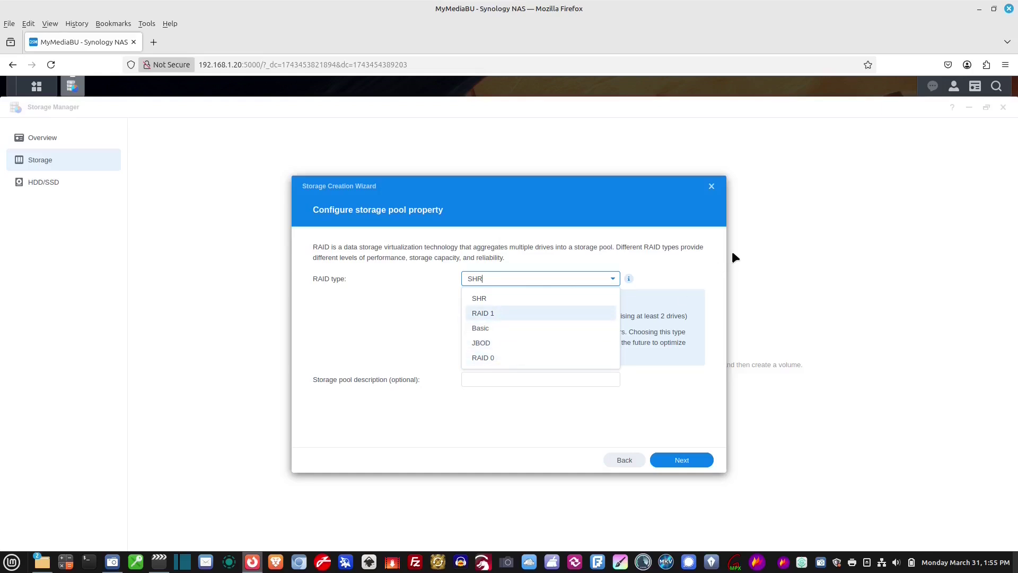
pyautogui.click(630, 195)
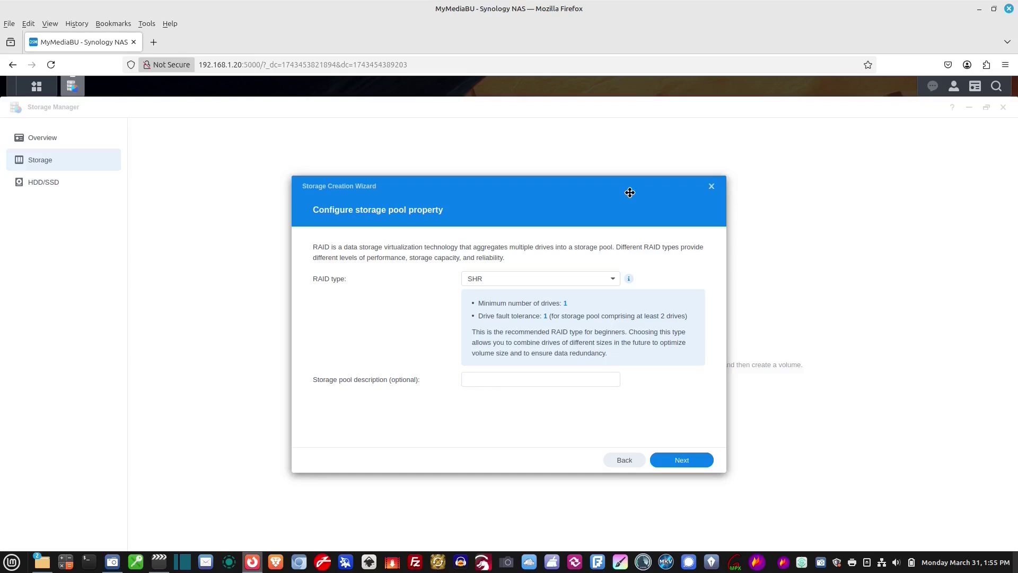
pyautogui.click(582, 285)
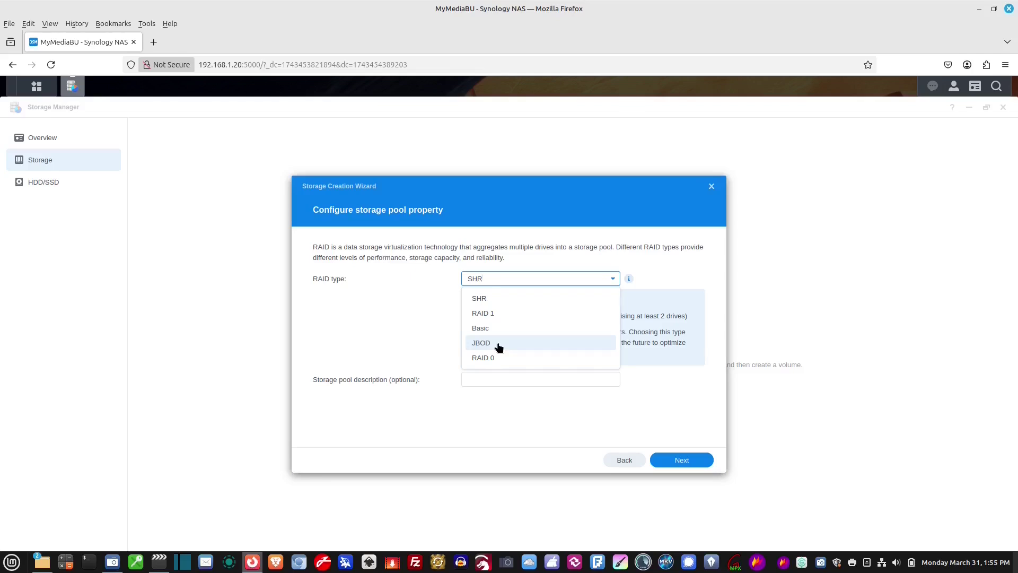
pyautogui.click(498, 346)
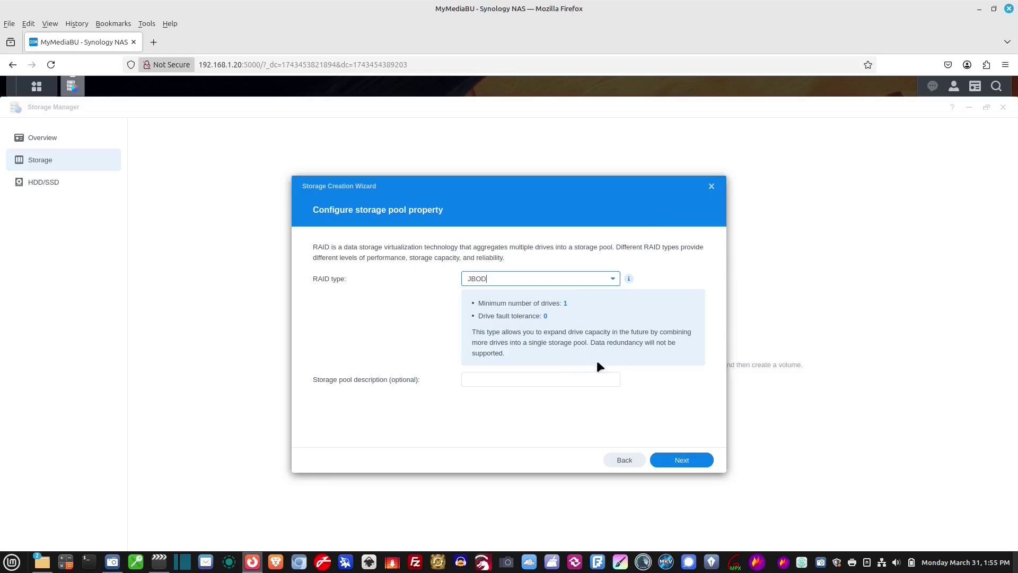
pyautogui.click(472, 380)
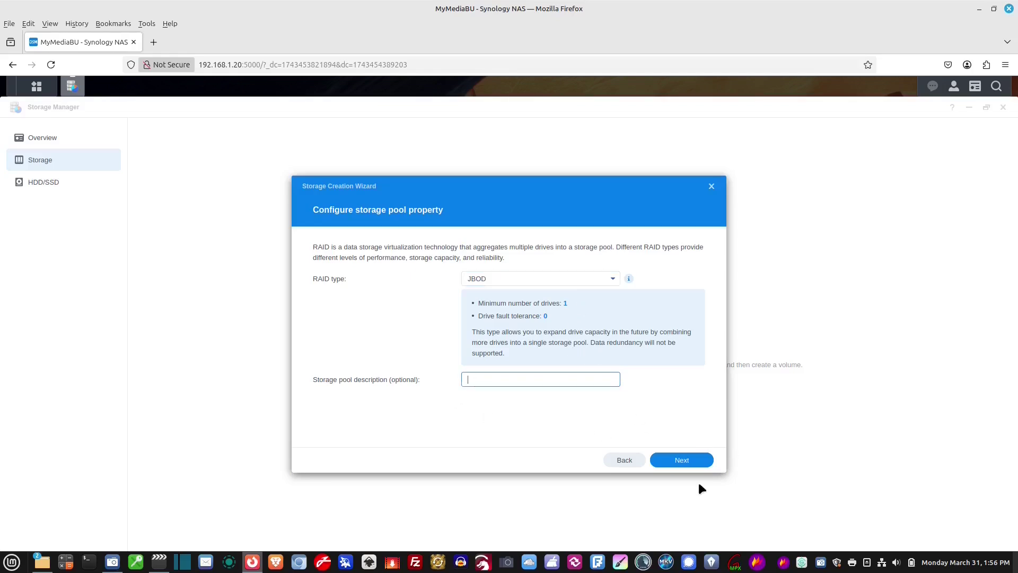
pyautogui.click(695, 462)
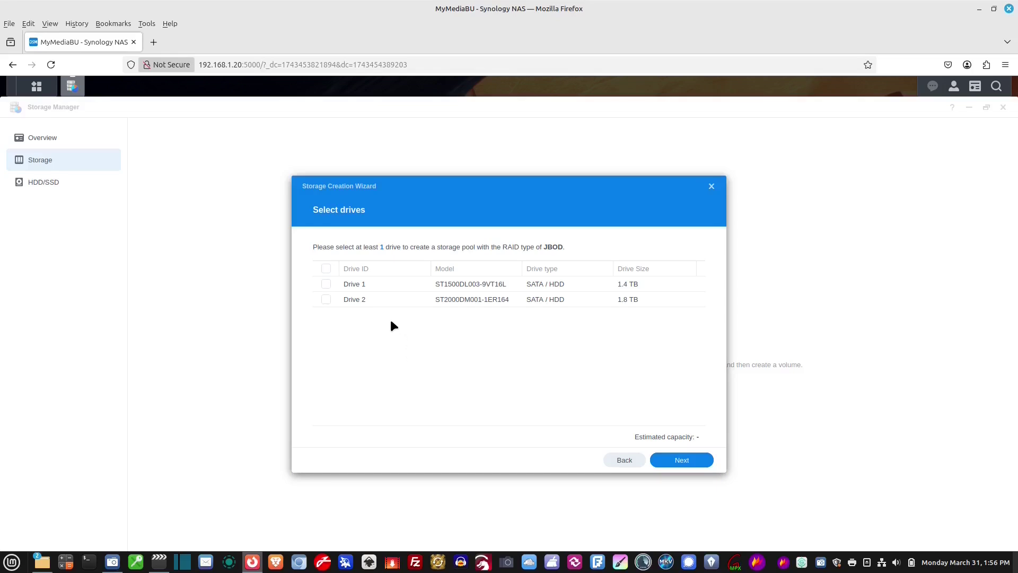
# Step: Add Drive 1 and Drive 2 to the JBOD pool, accept the compatibility warning, and skip the drive check
pyautogui.click(326, 284)
pyautogui.click(327, 301)
pyautogui.click(688, 461)
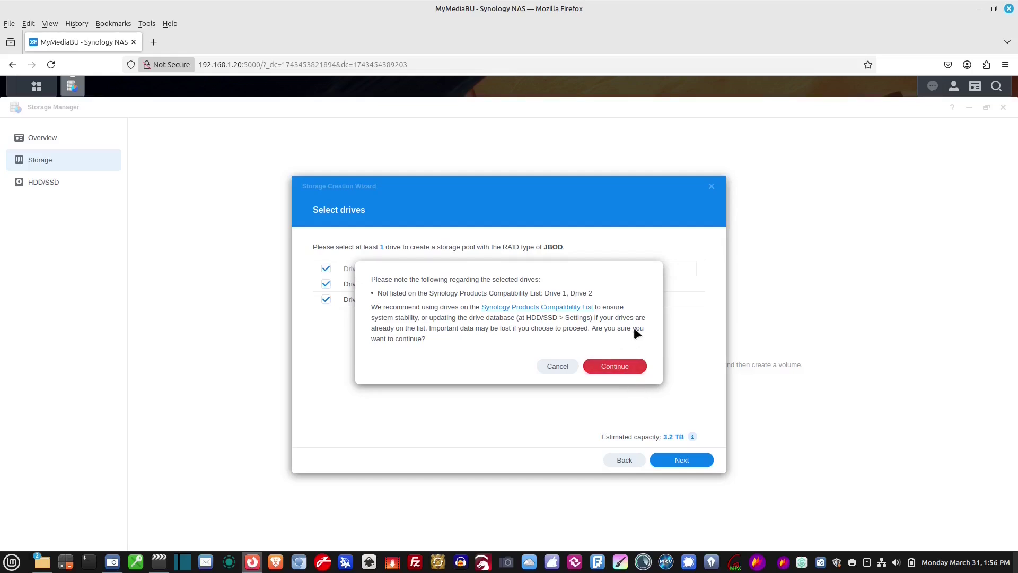
pyautogui.click(621, 367)
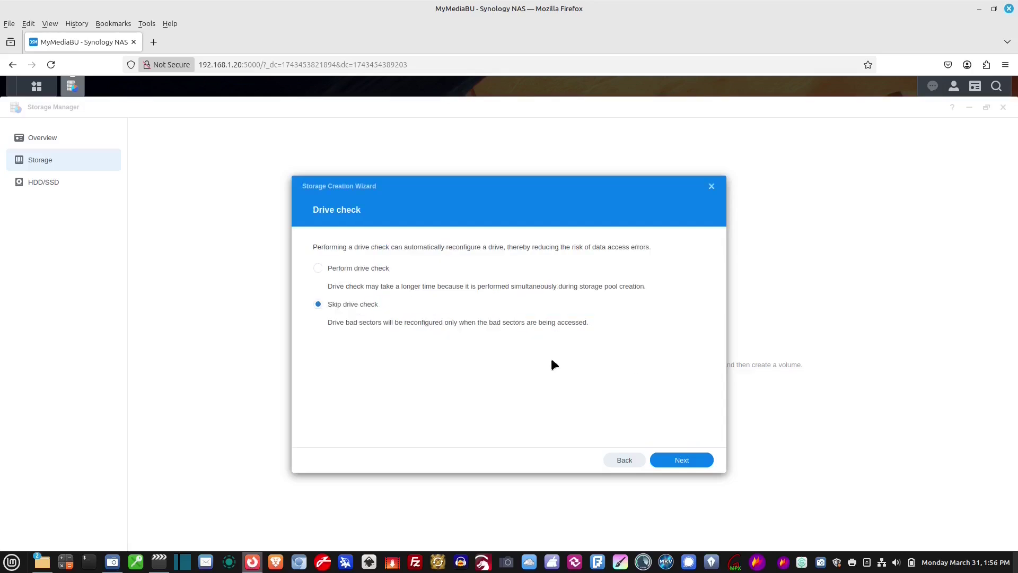
pyautogui.click(318, 268)
# Step: Allocate the maximum 3239 GB to the volume and continue to the settings summary
pyautogui.click(688, 461)
pyautogui.click(605, 301)
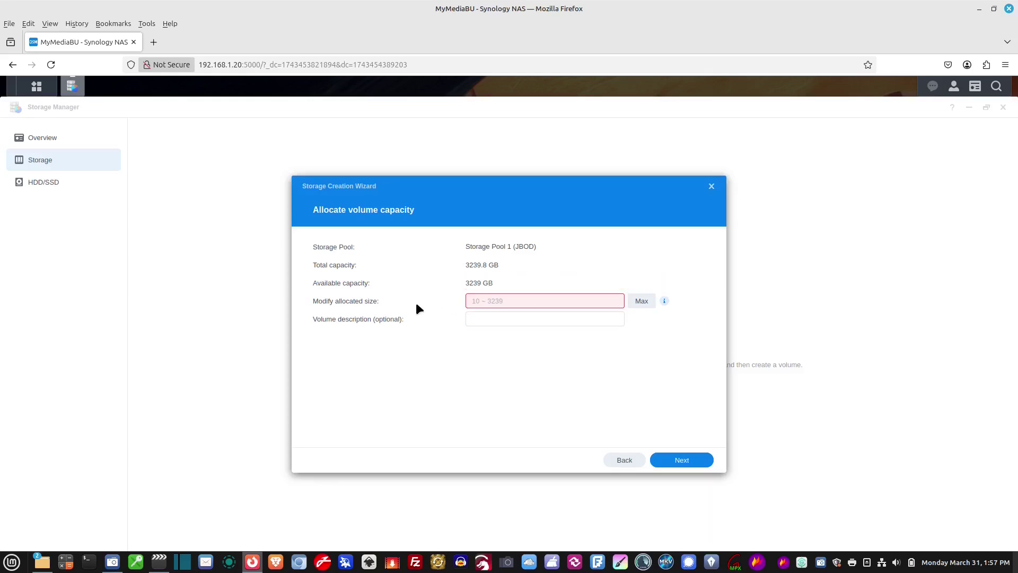
pyautogui.click(641, 306)
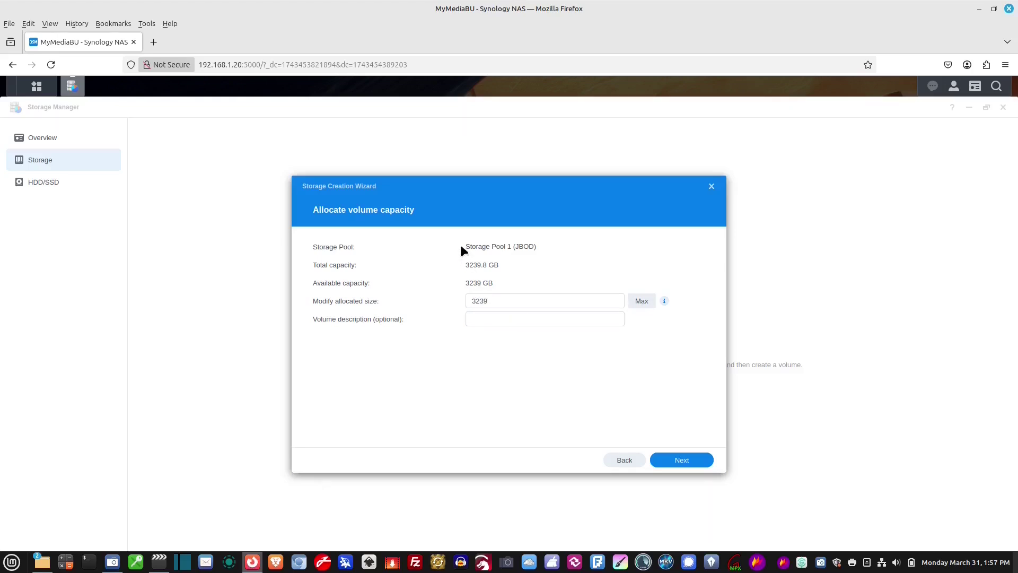
pyautogui.click(681, 461)
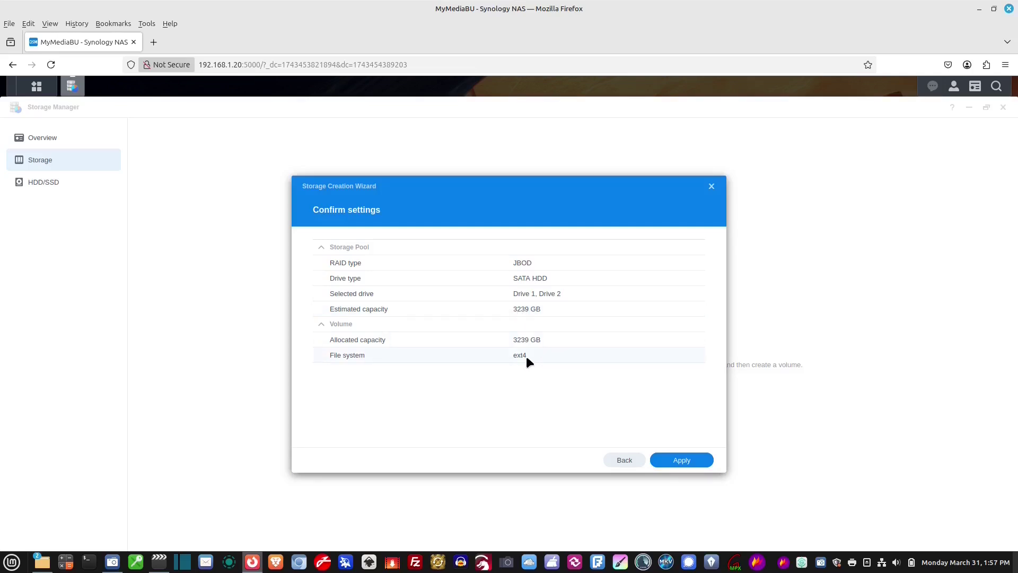
# Step: Apply the JBOD pool settings, confirm erasing the drives, and dismiss the notification and health popups
pyautogui.click(680, 460)
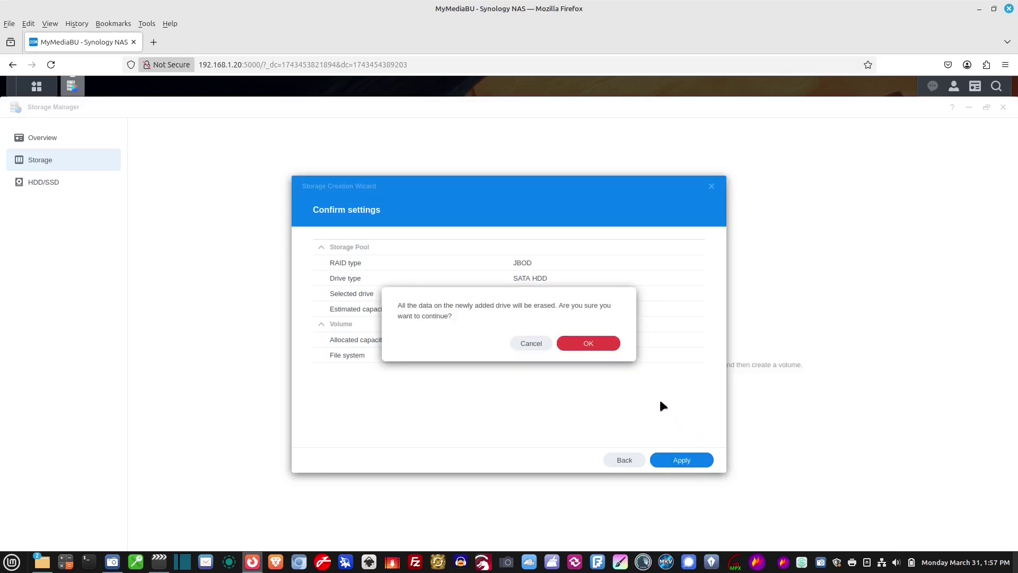
pyautogui.click(586, 346)
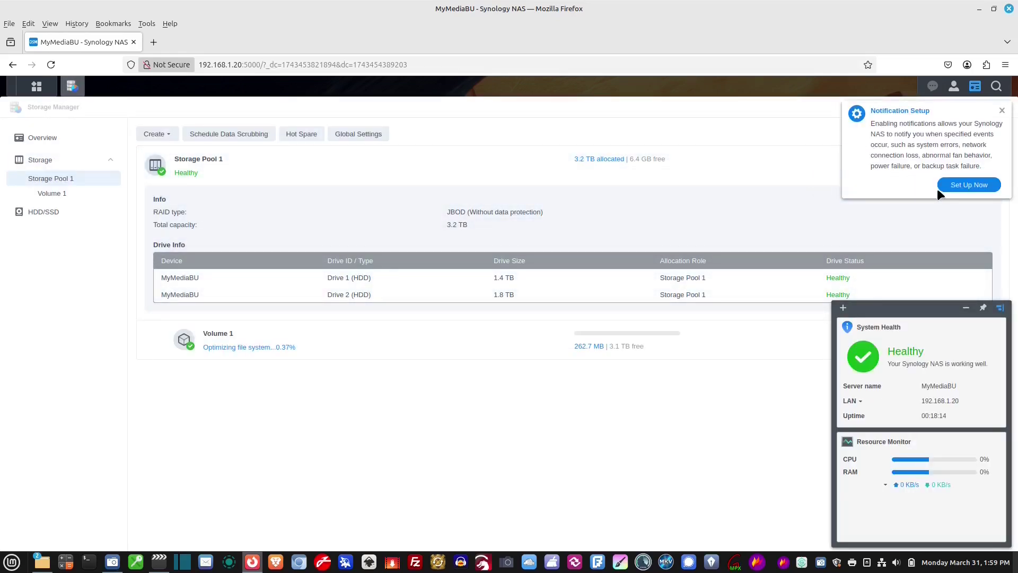
pyautogui.click(1003, 112)
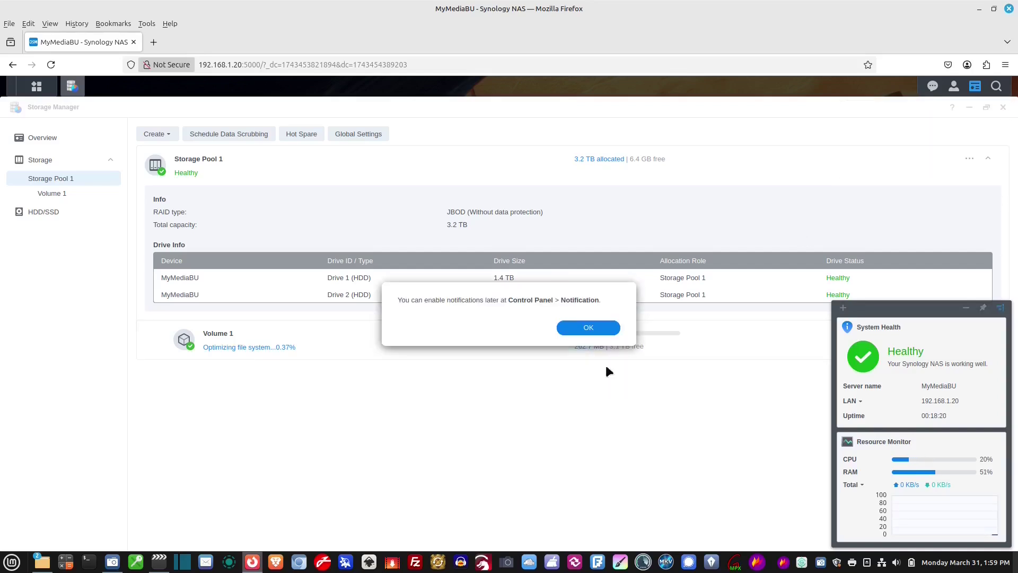
pyautogui.click(589, 328)
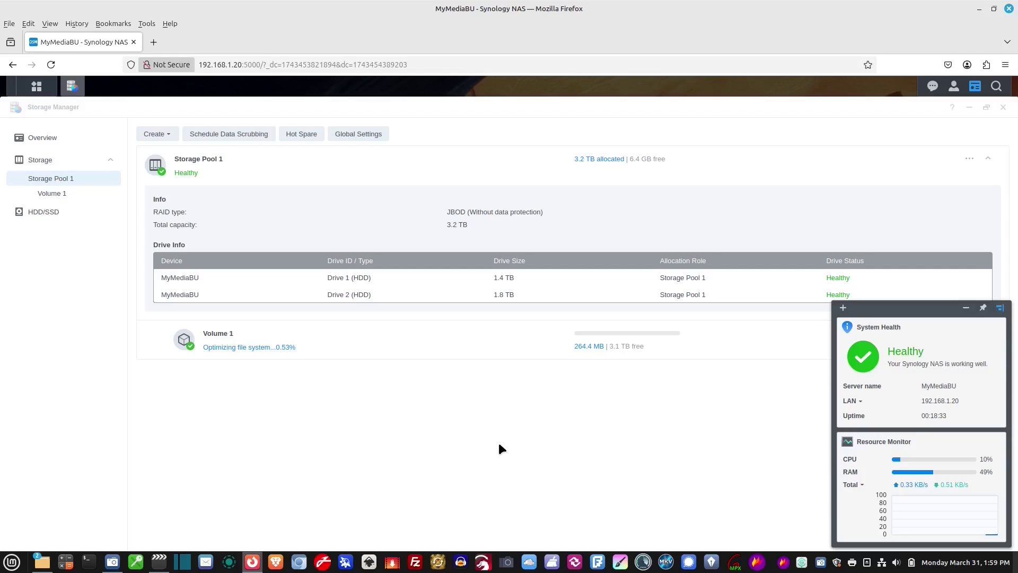
pyautogui.click(498, 440)
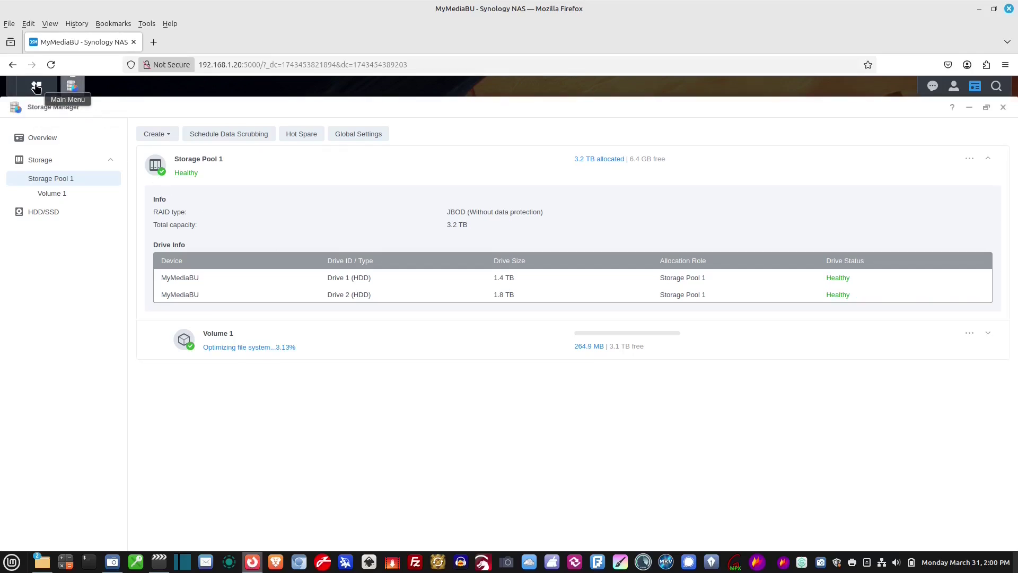
# Step: Launch File Station from the DSM Main Menu
pyautogui.click(36, 88)
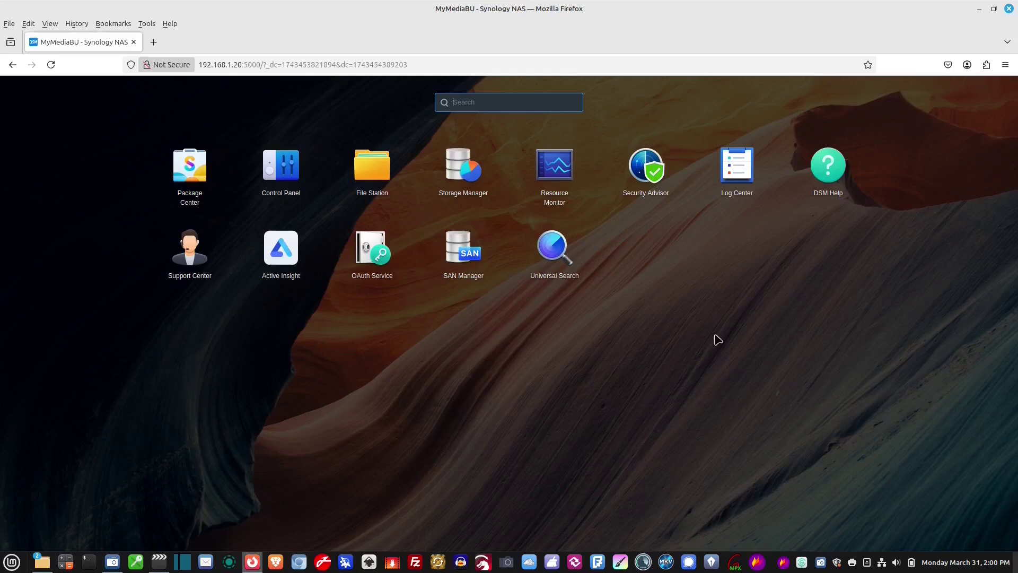
pyautogui.click(356, 171)
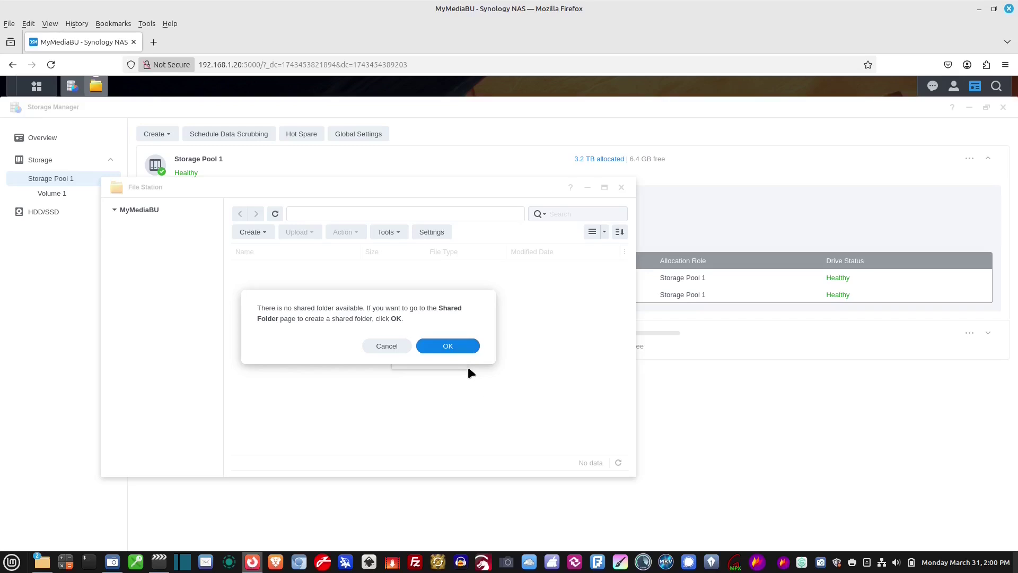
# Step: Start a new shared folder named 'Shared' located on Volume 1
pyautogui.click(443, 349)
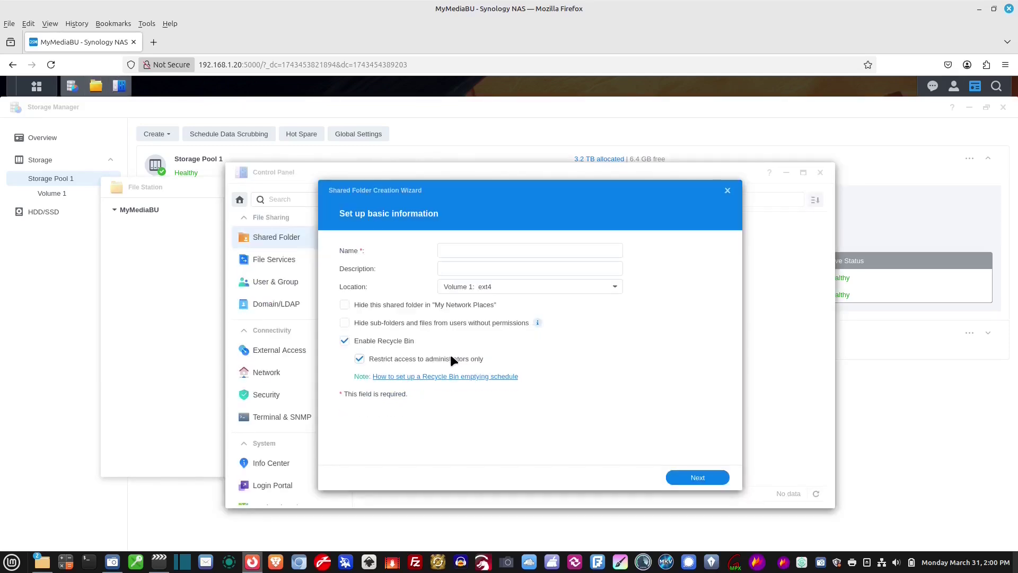
pyautogui.click(469, 253)
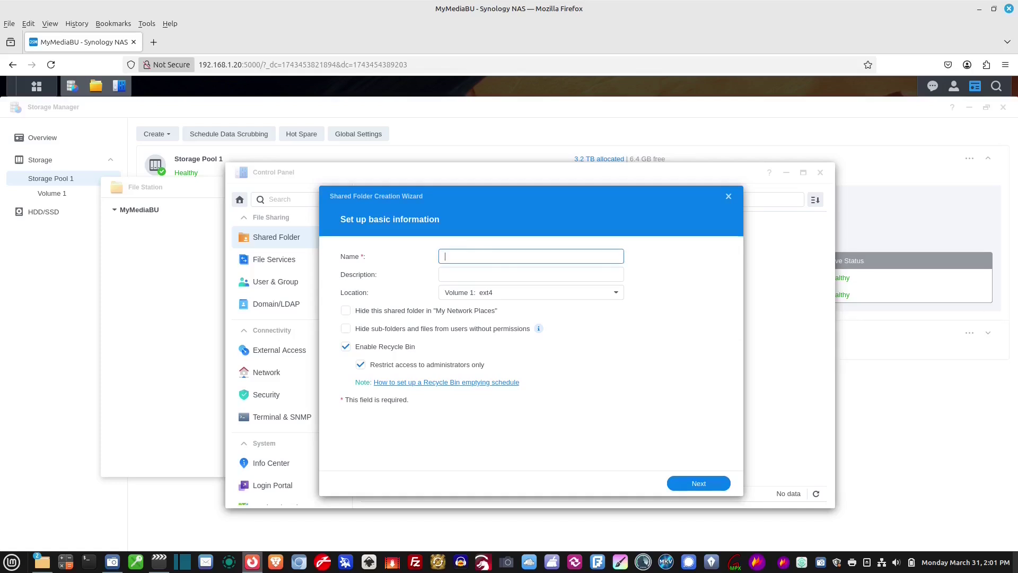
pyautogui.write('Sharte')
pyautogui.press('BackSpace')
pyautogui.press('BackSpace')
pyautogui.write('ed')
pyautogui.click(520, 293)
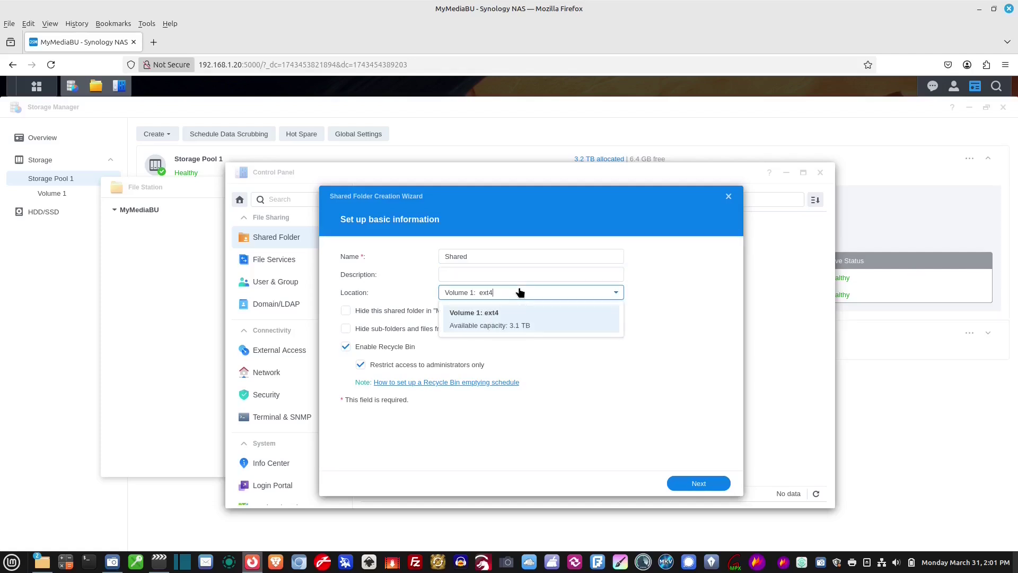
pyautogui.click(501, 319)
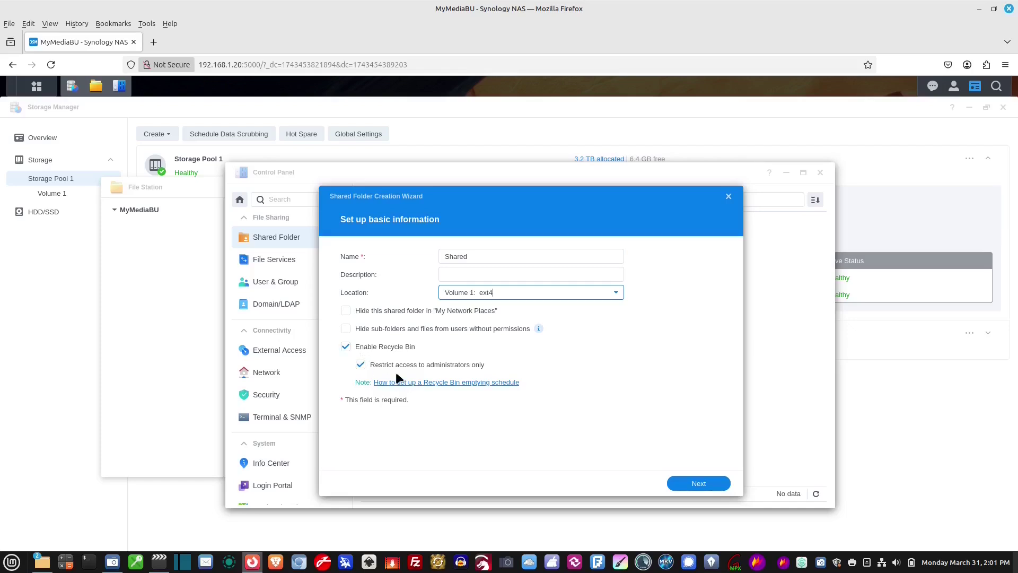
# Step: Disable the folder's recycle bin, skip encryption, and confirm the settings to create it
pyautogui.click(345, 348)
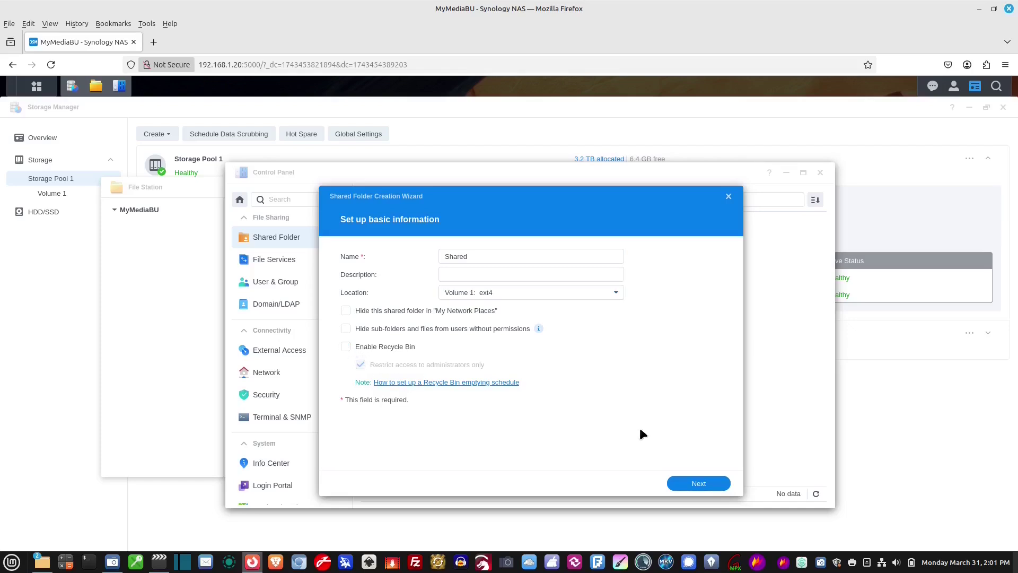
pyautogui.click(693, 484)
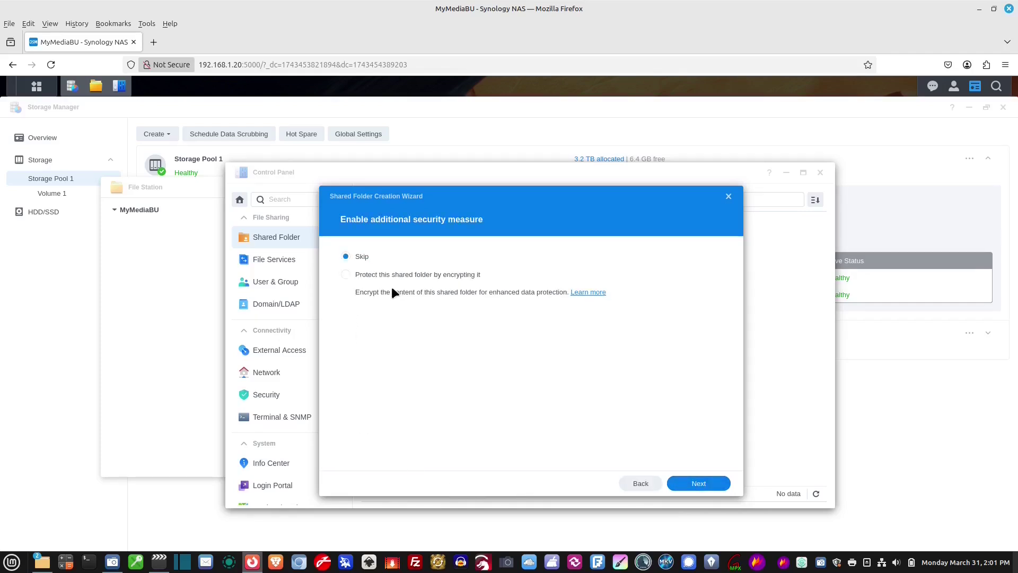
pyautogui.click(710, 484)
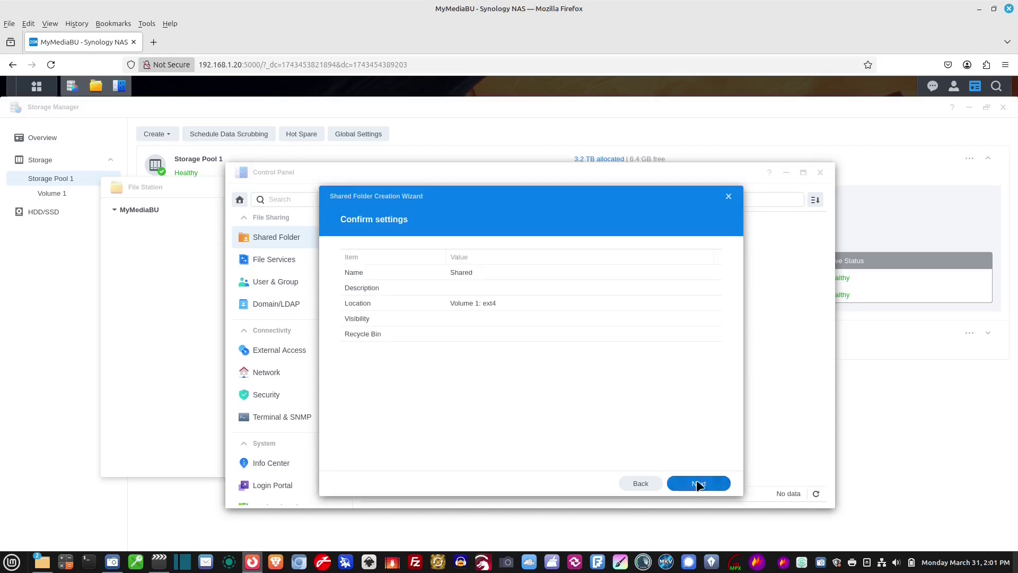
pyautogui.click(699, 484)
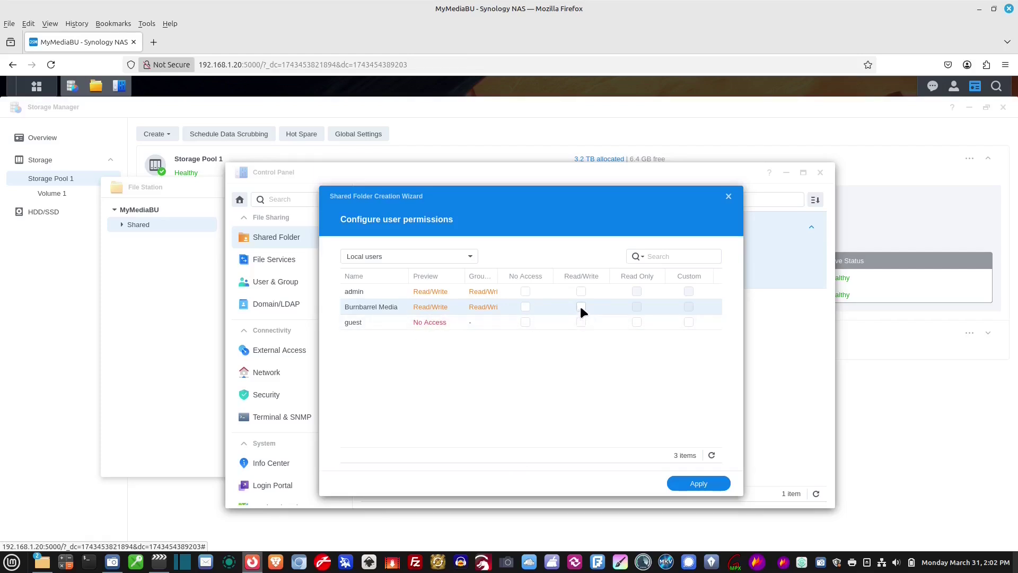
# Step: Apply the default user permissions and close Control Panel and File Station
pyautogui.click(698, 486)
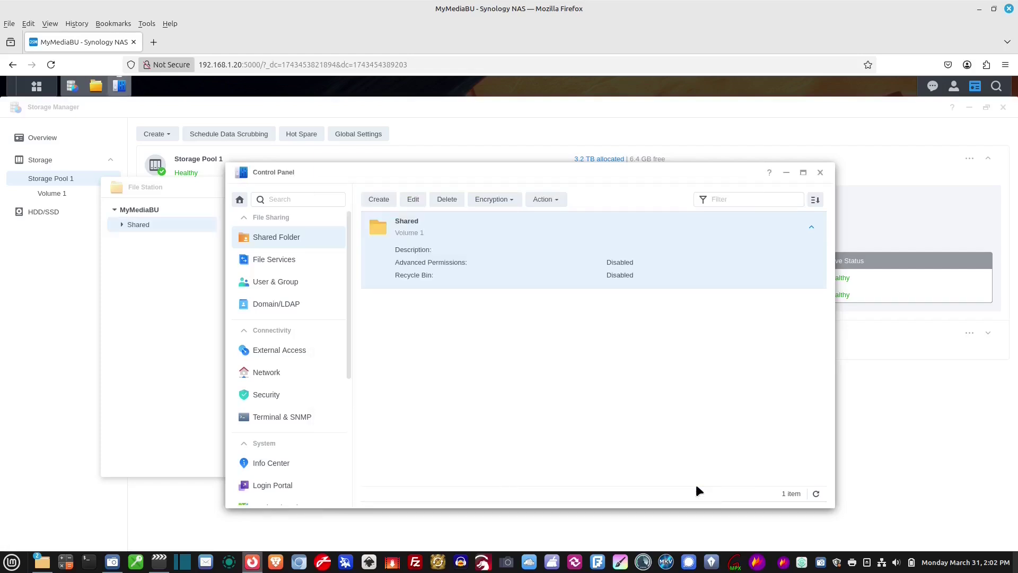
pyautogui.click(820, 173)
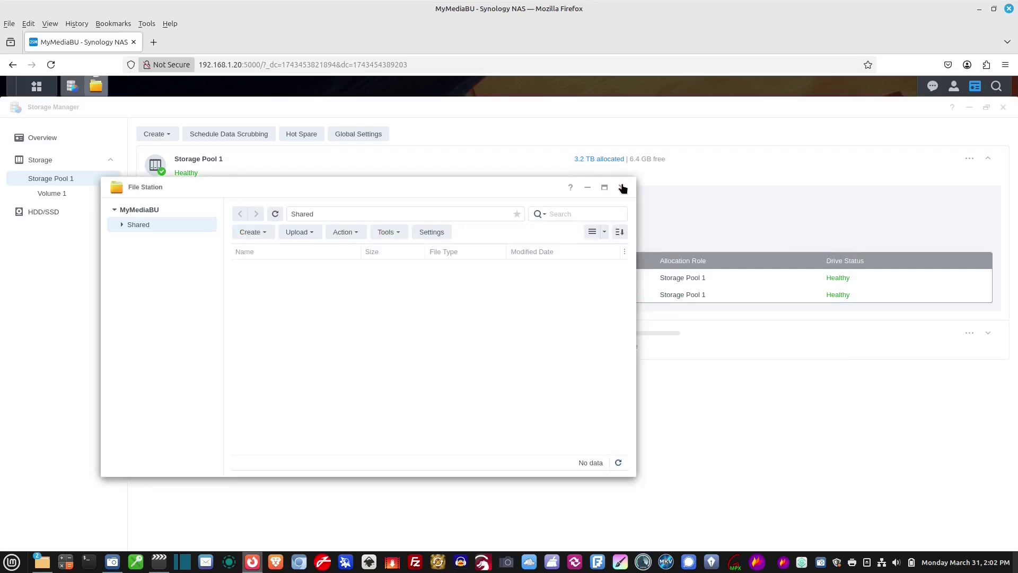
pyautogui.click(623, 189)
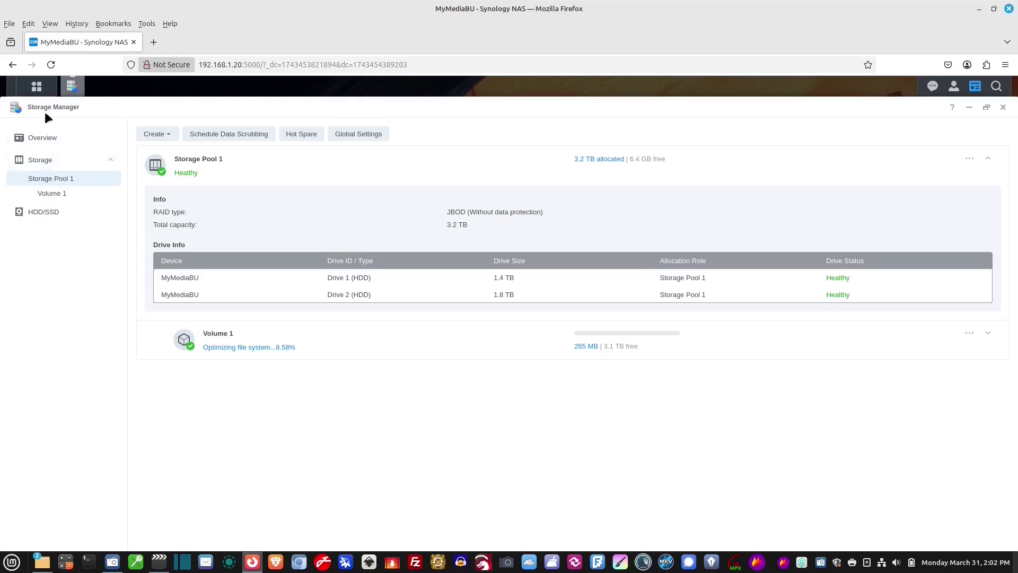
# Step: Dismiss the Main Menu and minimize Firefox to reveal the desktop
pyautogui.click(37, 88)
pyautogui.click(667, 218)
pyautogui.click(980, 9)
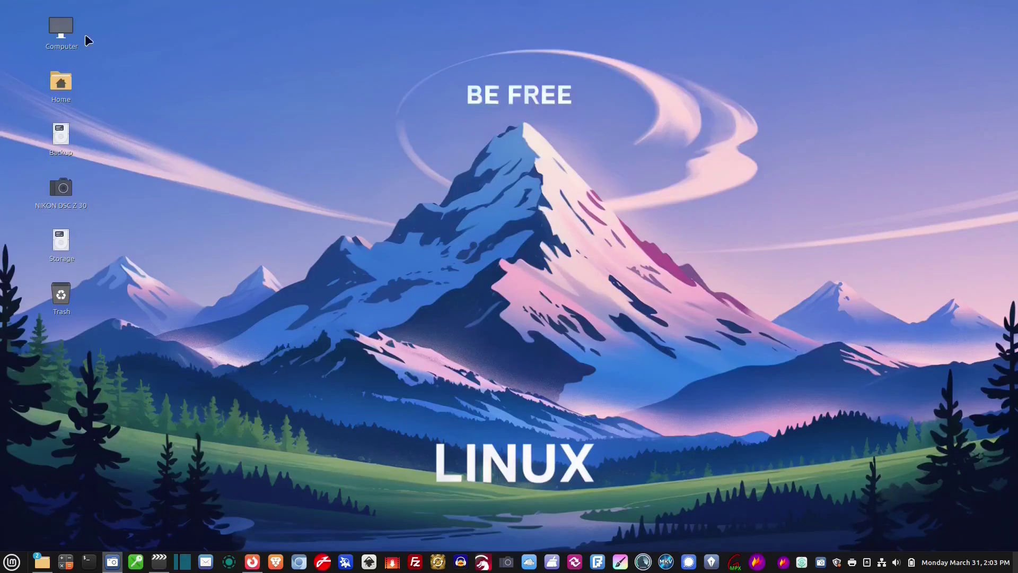
# Step: Browse from Computer to Network and open the MyMediaBU NAS
pyautogui.doubleClick(61, 31)
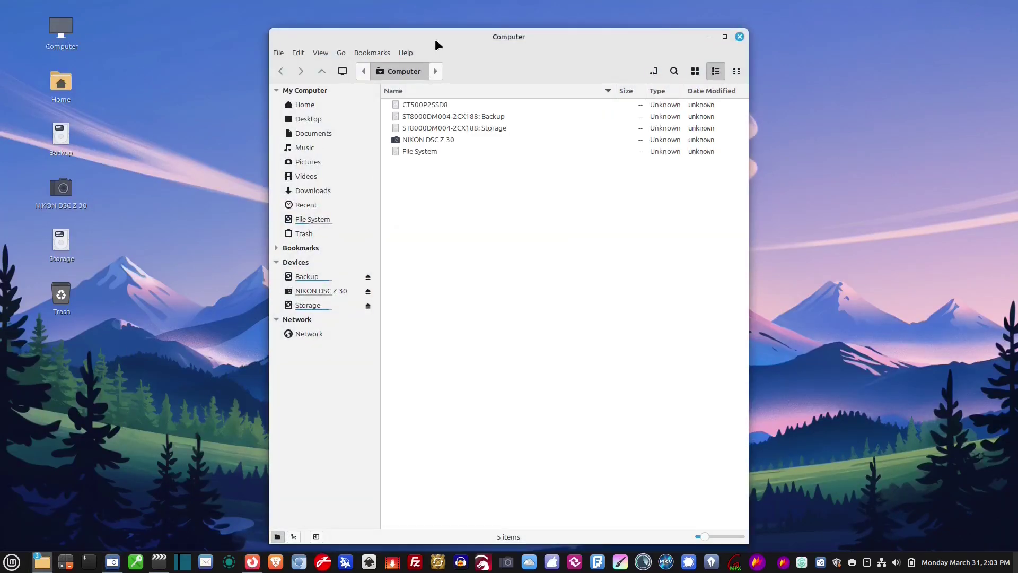
pyautogui.moveTo(436, 35); pyautogui.dragTo(528, 34)
pyautogui.click(409, 333)
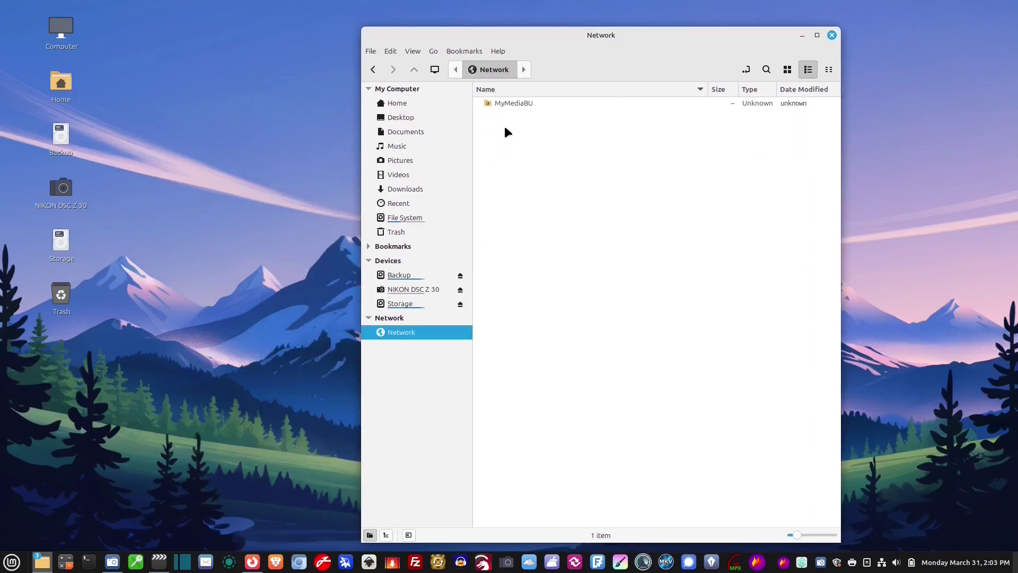
pyautogui.doubleClick(527, 104)
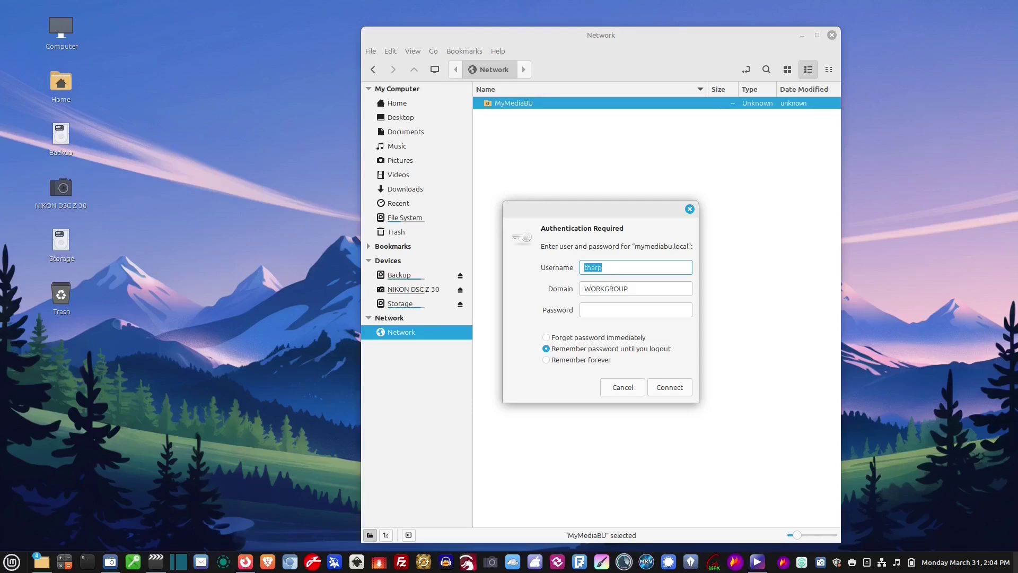
# Step: Log in with the NAS username and password, remembering the login forever
pyautogui.write('Burnbarrel Media')
pyautogui.press('Tab')
pyautogui.click(636, 310)
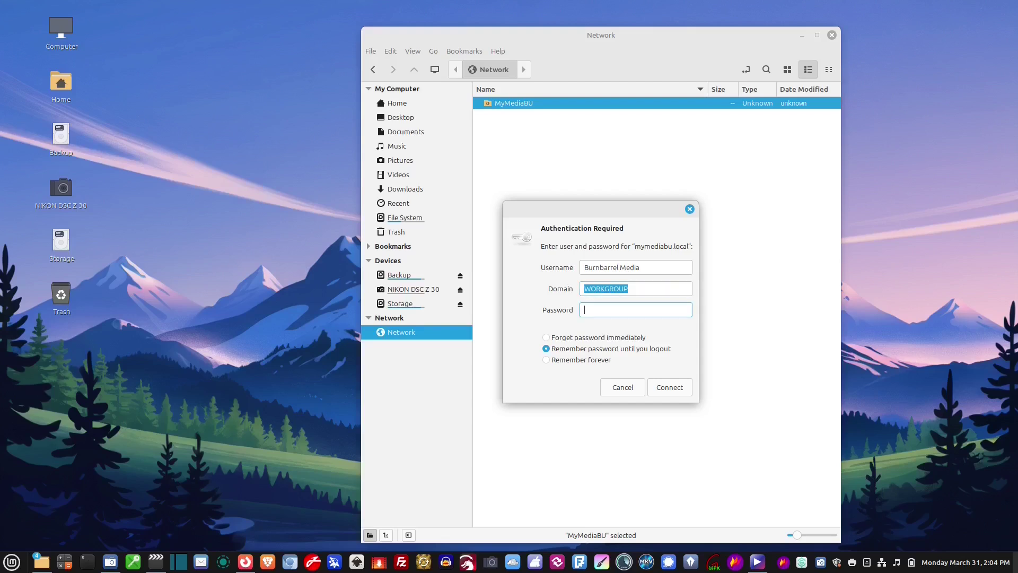
pyautogui.write('••••')
pyautogui.write('••••••')
pyautogui.click(554, 359)
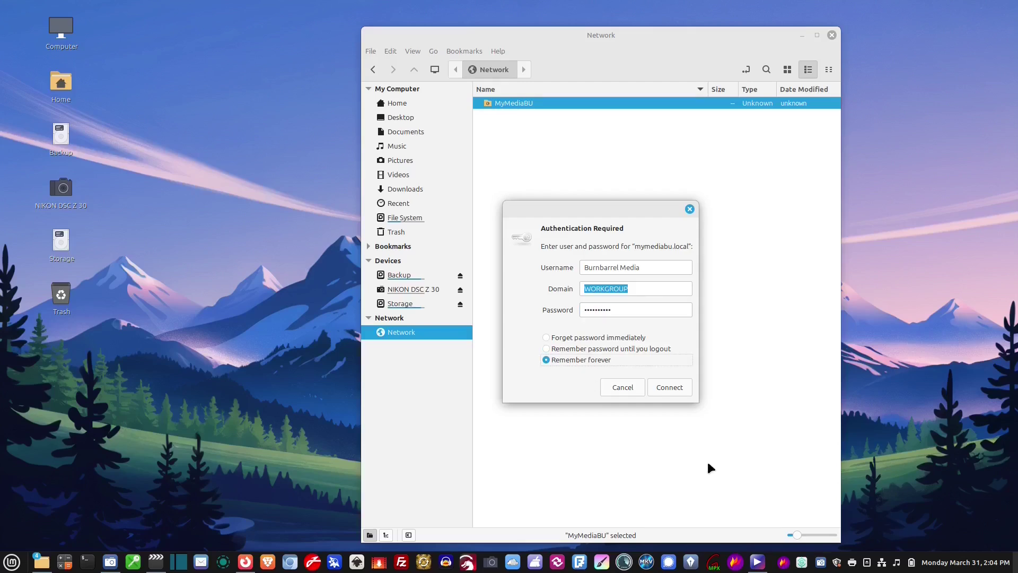
pyautogui.click(676, 385)
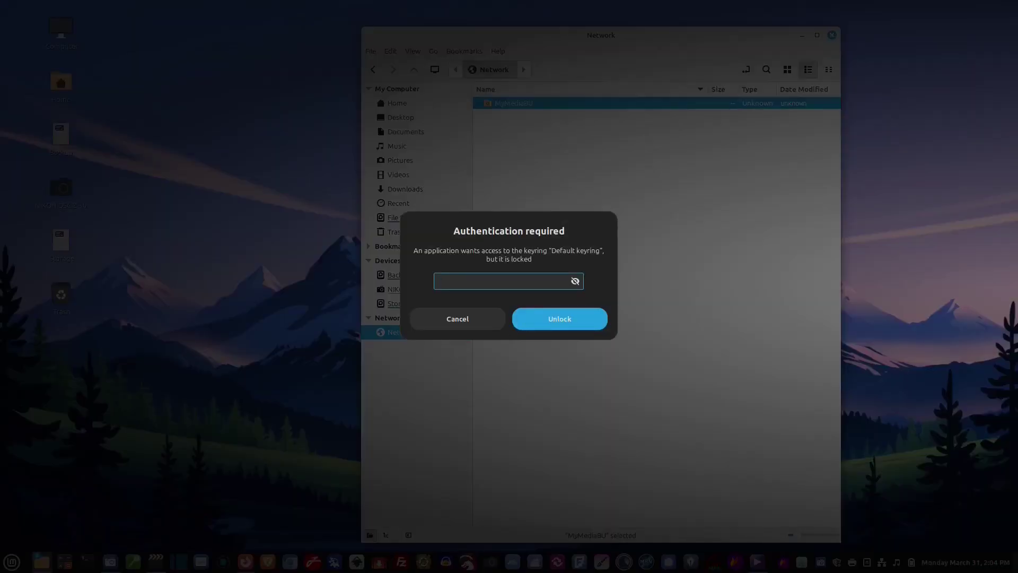
# Step: Unlock the Default keyring and mount the Shared folder on mymediabu.local
pyautogui.write('**********')
pyautogui.press('Return')
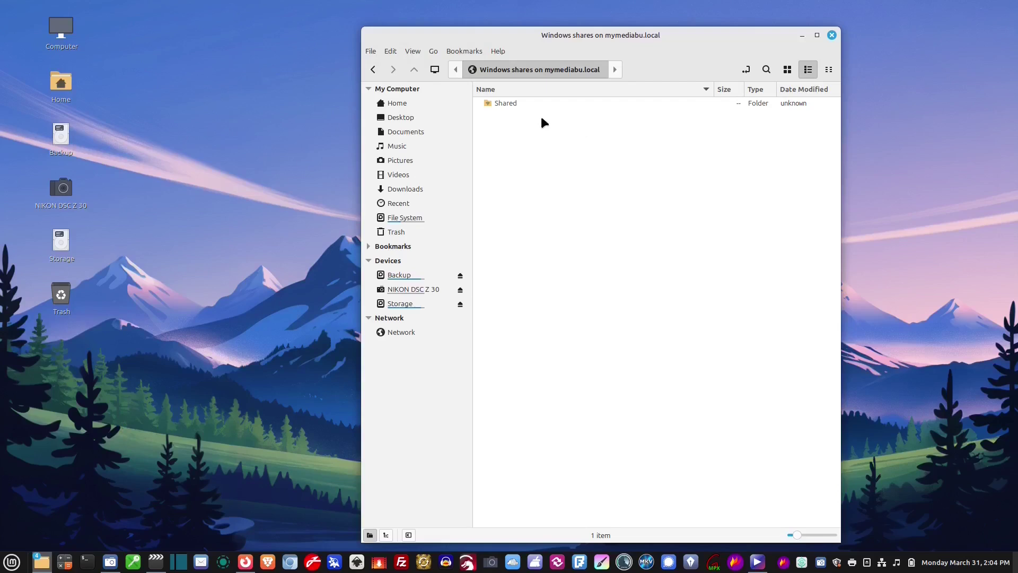
pyautogui.doubleClick(501, 105)
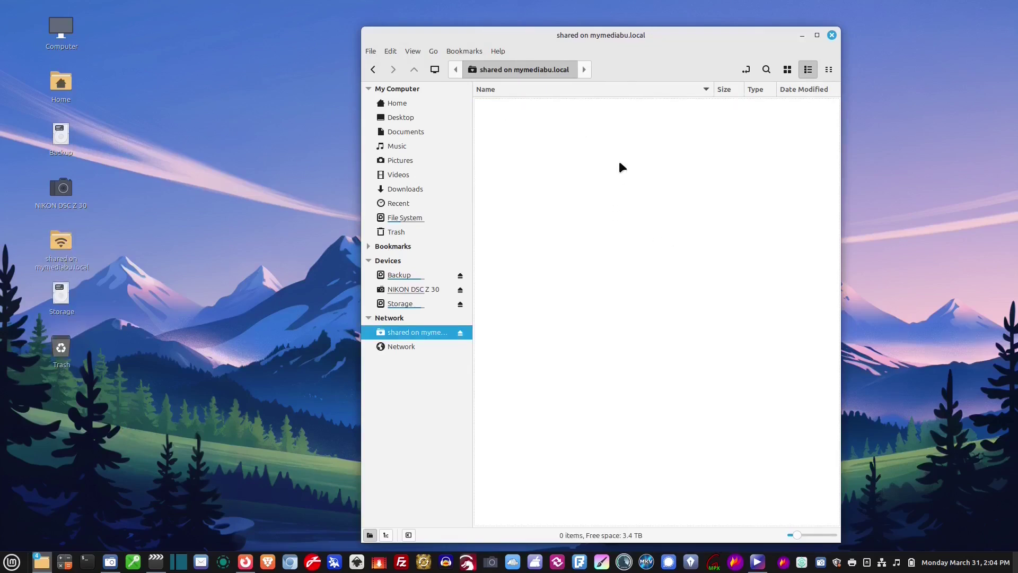
pyautogui.moveTo(607, 40); pyautogui.dragTo(741, 40)
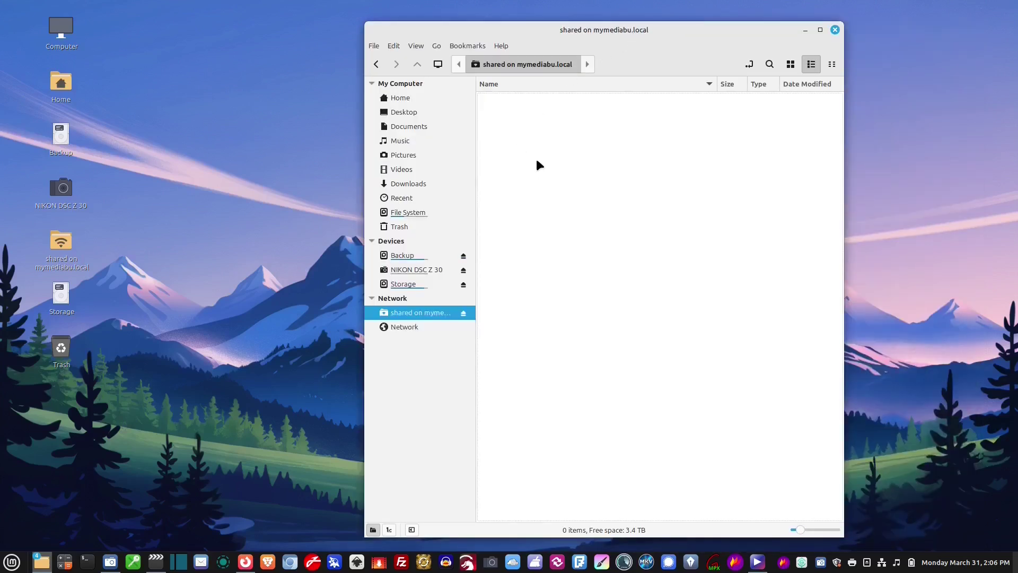
pyautogui.moveTo(670, 32); pyautogui.dragTo(743, 33)
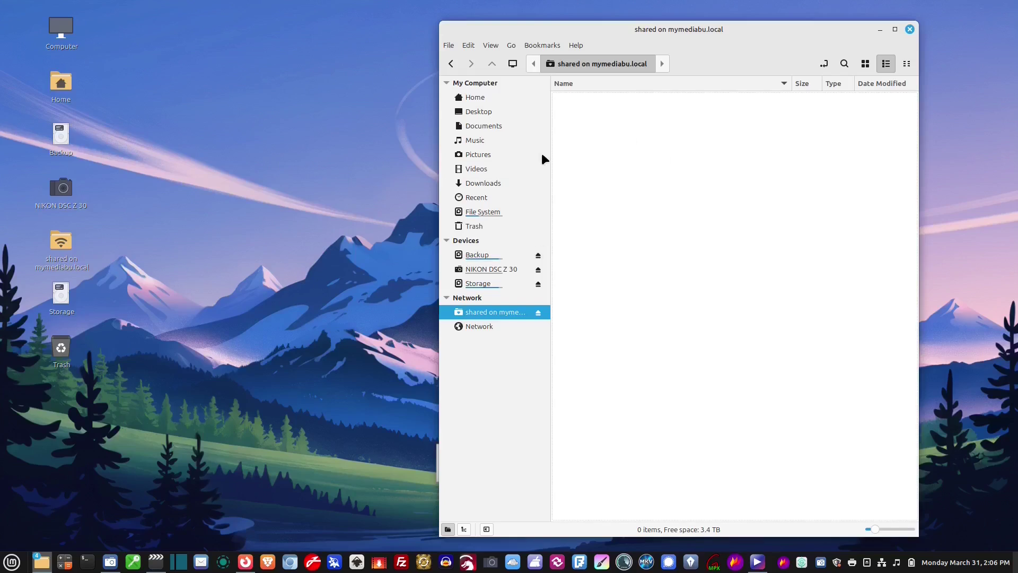
# Step: Create a new folder named 'My Files' in the Shared share
pyautogui.rightClick(579, 141)
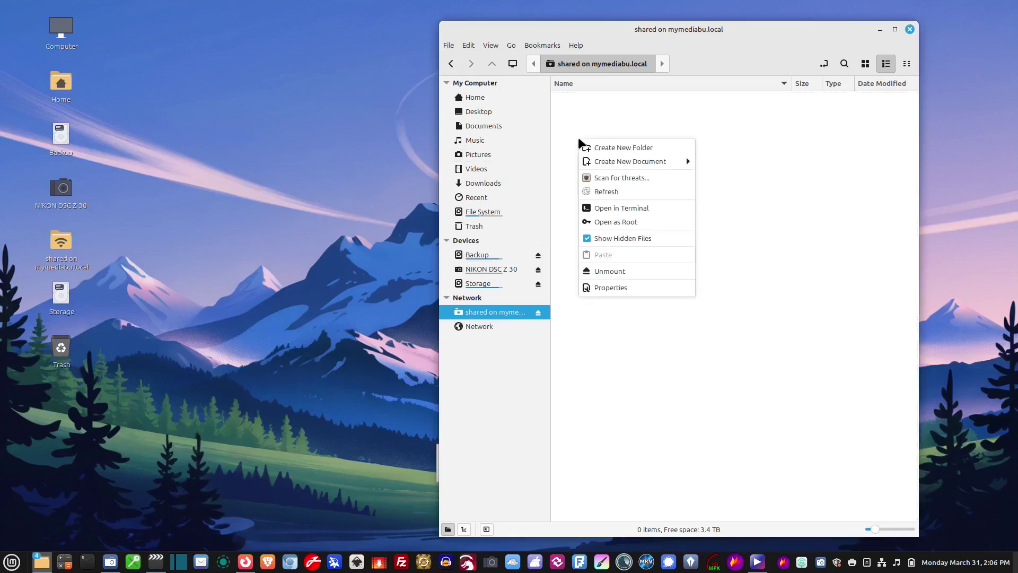
pyautogui.click(611, 148)
pyautogui.write('My Files')
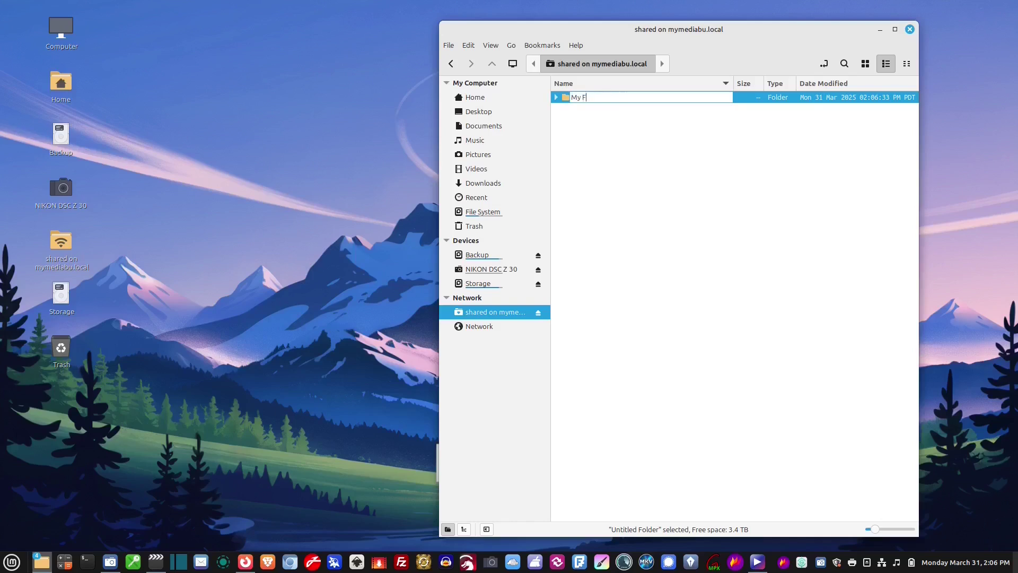
pyautogui.press('Return')
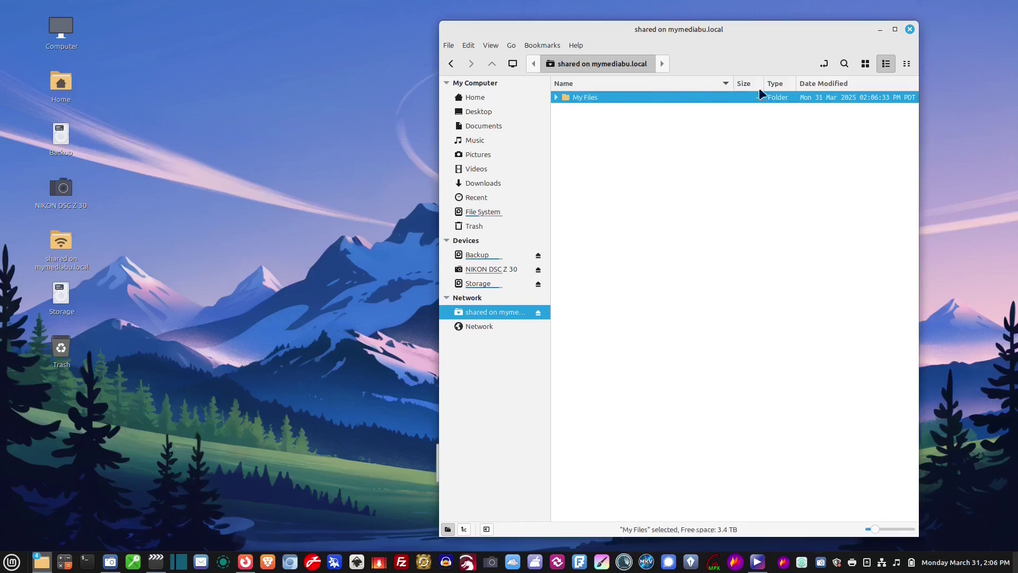
# Step: Copy Be Free Linux.png and 02.png into My Files
pyautogui.doubleClick(587, 97)
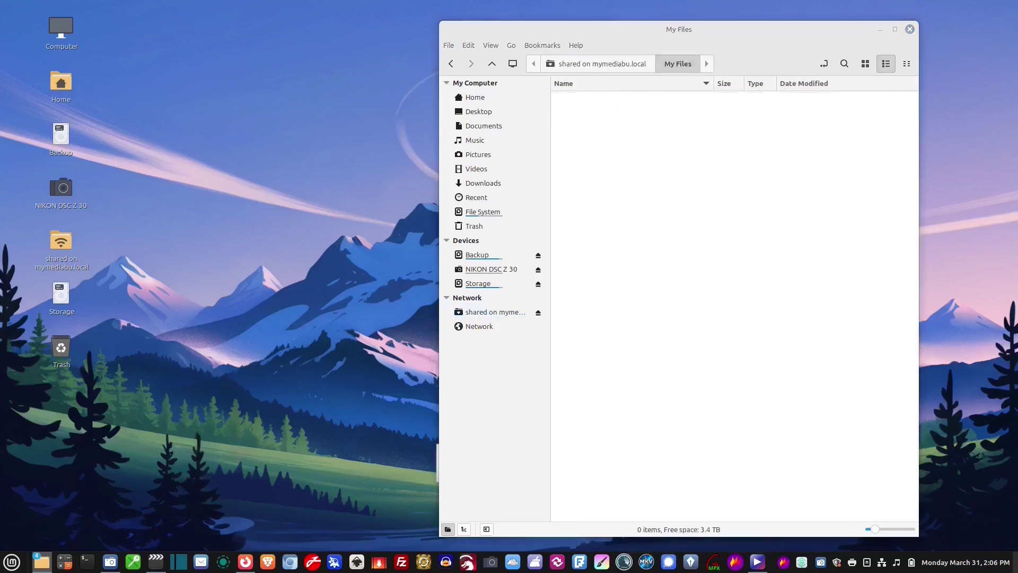
pyautogui.hotkey('ctrl', 'v')
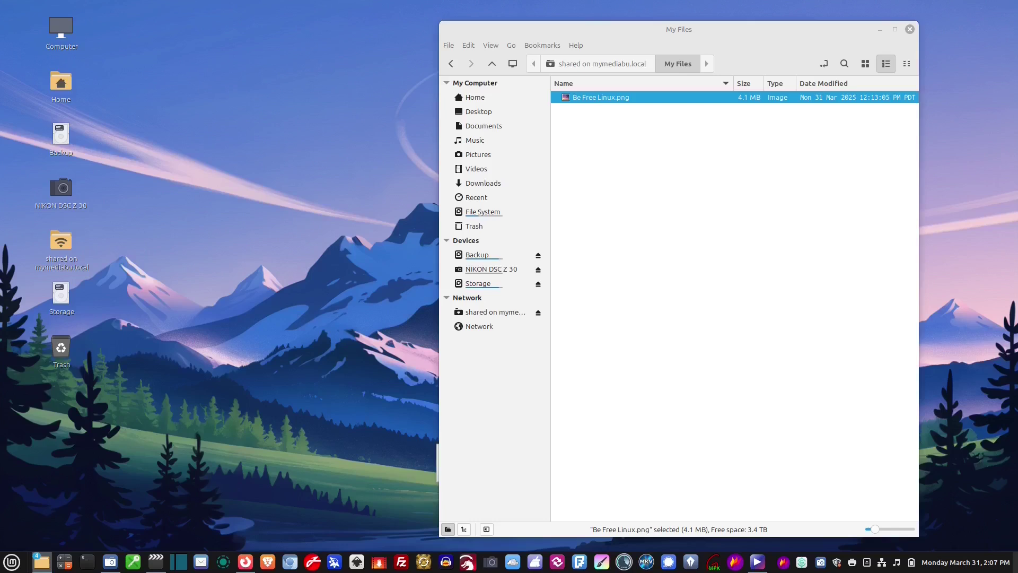
pyautogui.moveTo(755, 161); pyautogui.dragTo(598, 177)
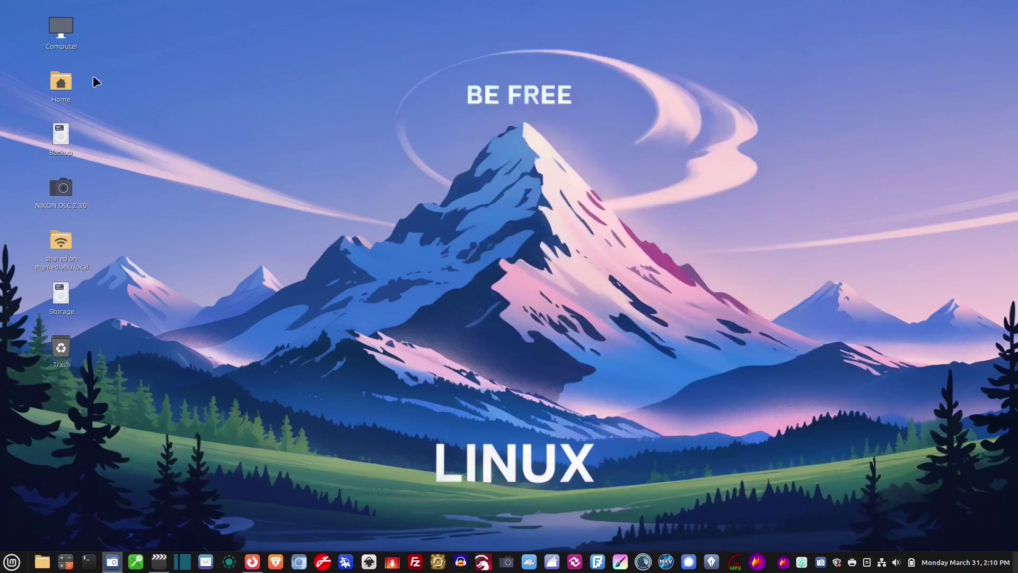
# Step: Open the Shared folder on MyMediaBU via Computer and Network
pyautogui.click(71, 30)
pyautogui.doubleClick(61, 30)
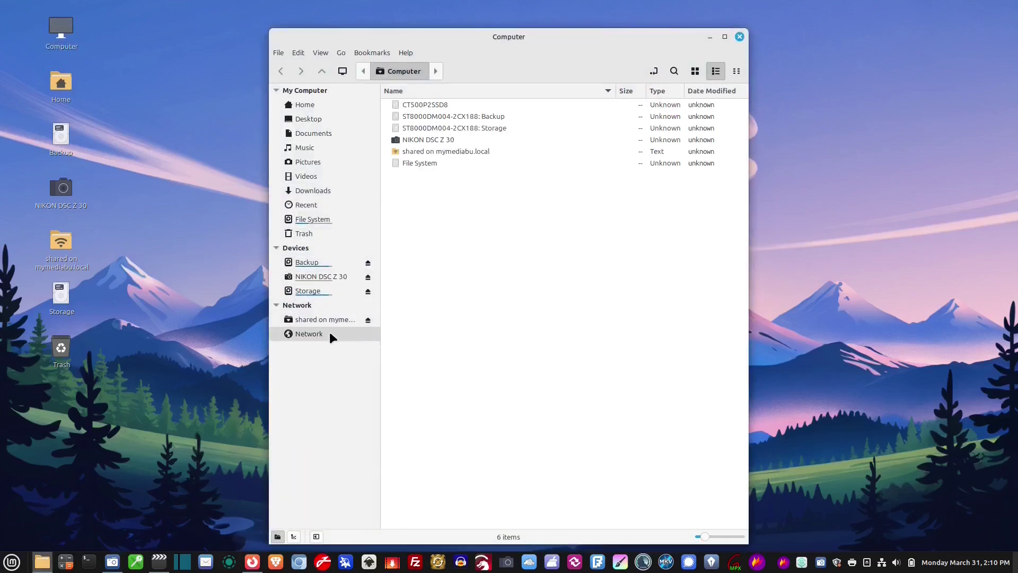
pyautogui.click(330, 333)
pyautogui.doubleClick(441, 104)
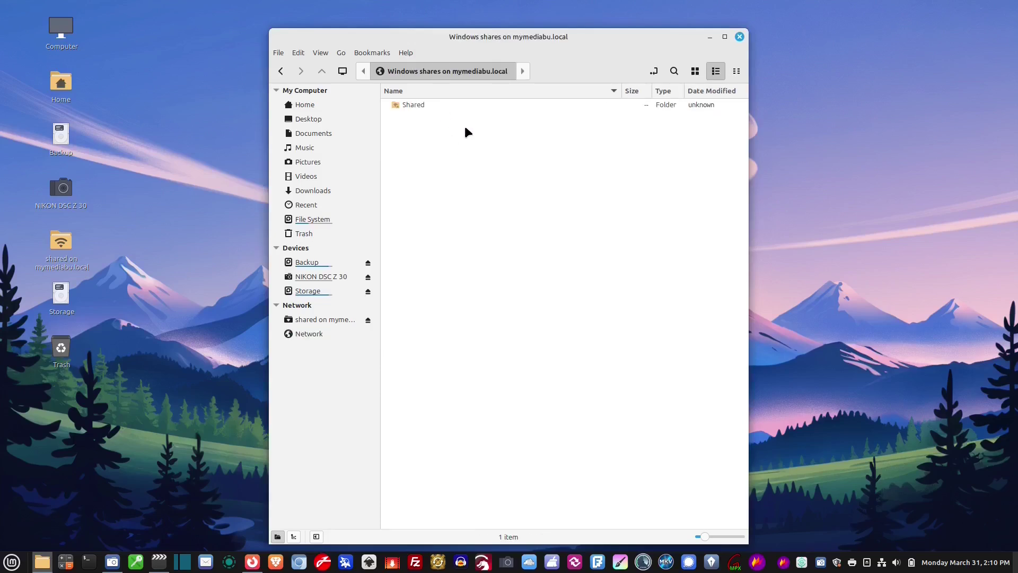
pyautogui.doubleClick(417, 105)
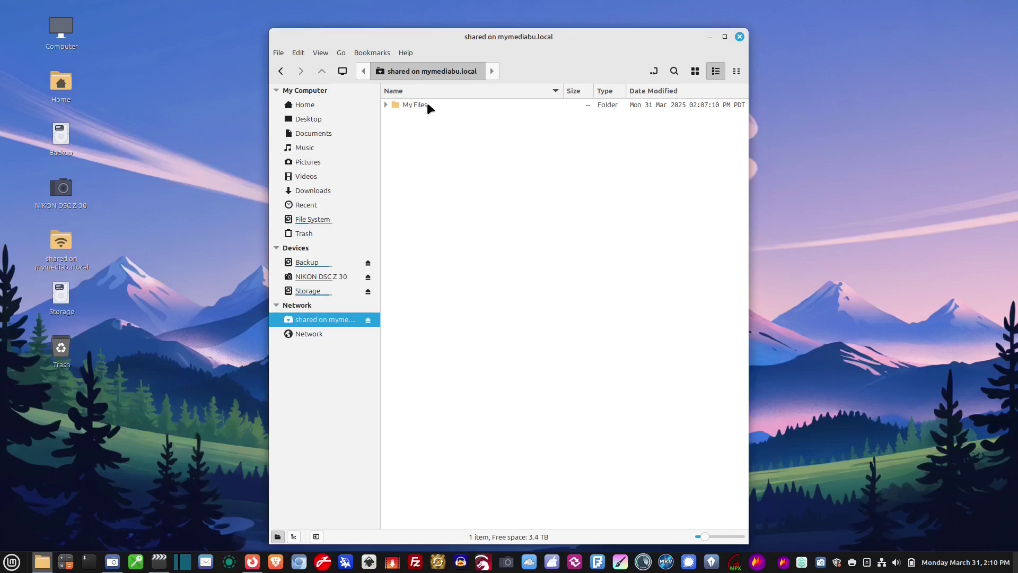
# Step: Bookmark My Files in the sidebar, open it, then return to MyMediaBU's shares
pyautogui.moveTo(407, 106); pyautogui.dragTo(311, 257)
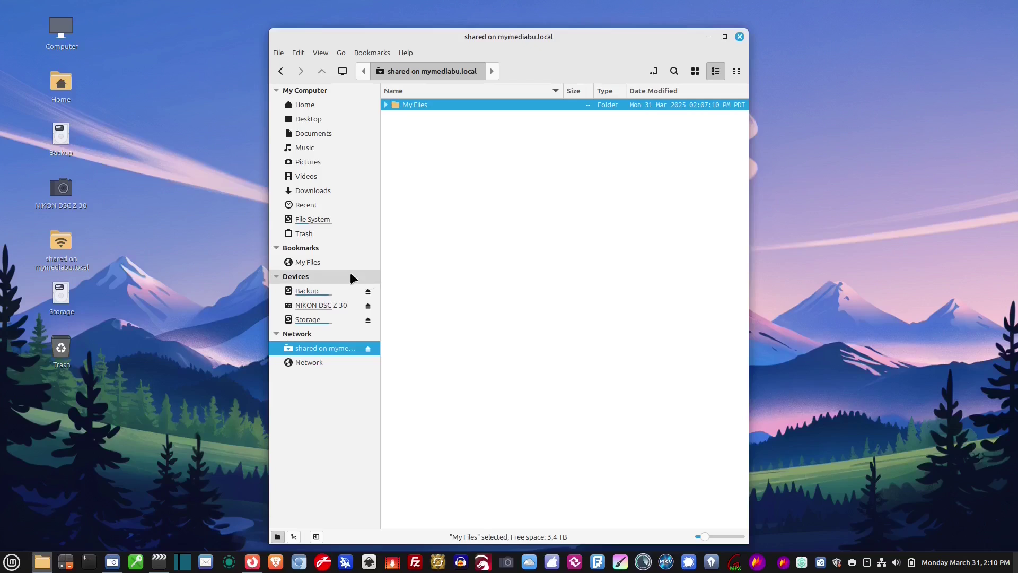
pyautogui.click(305, 262)
pyautogui.moveTo(626, 37); pyautogui.dragTo(764, 34)
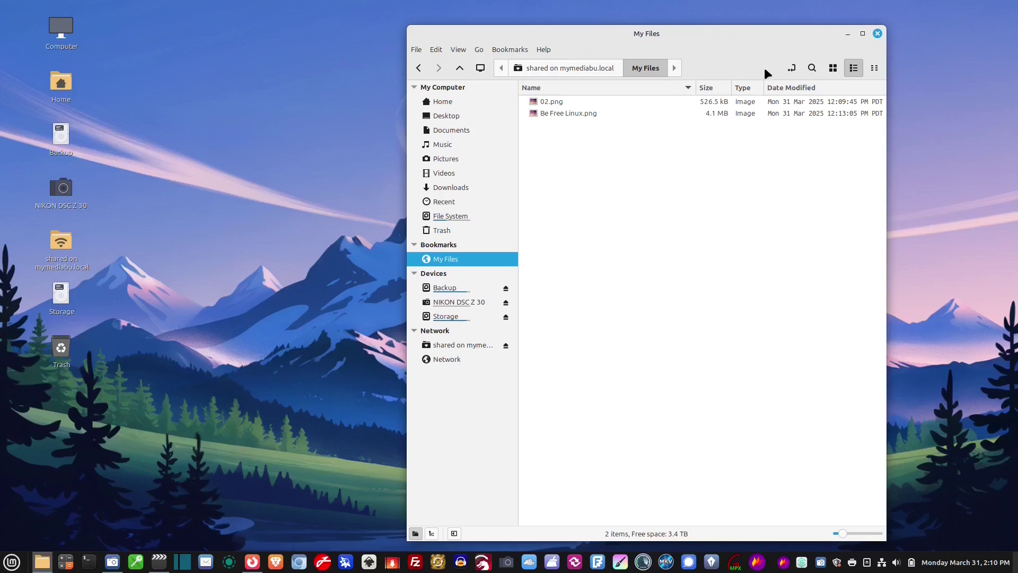
pyautogui.click(480, 358)
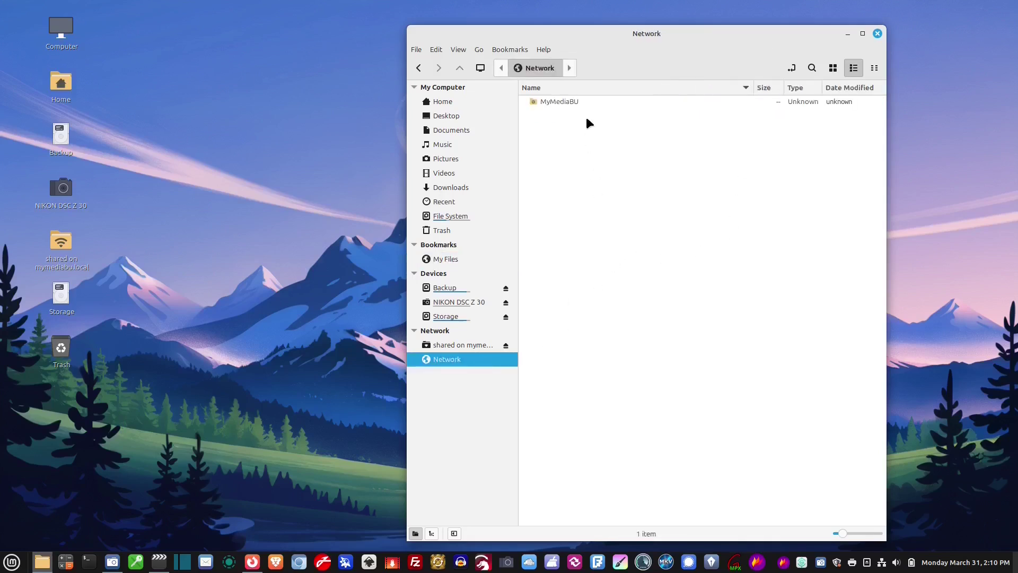
pyautogui.click(581, 106)
pyautogui.doubleClick(581, 105)
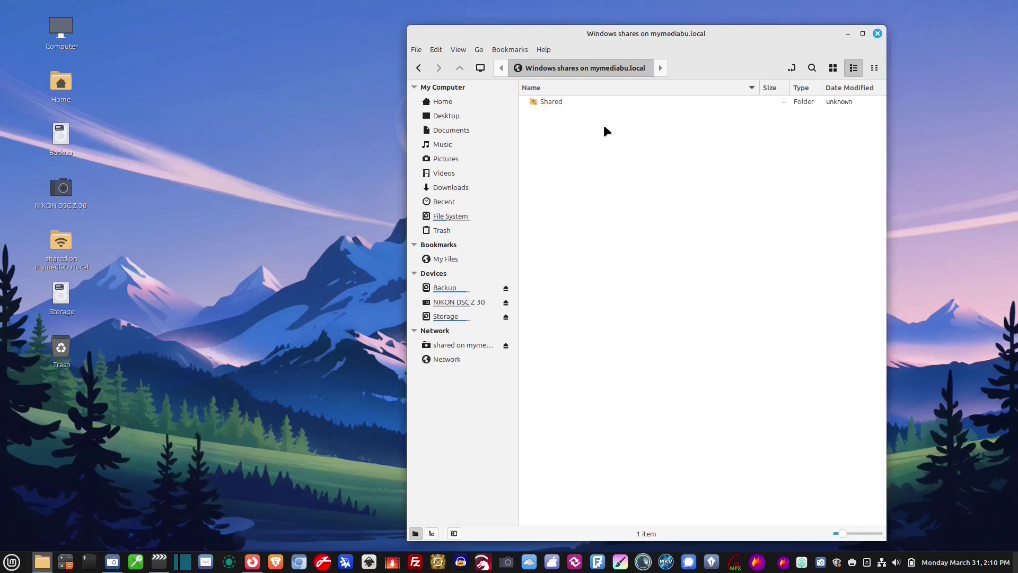